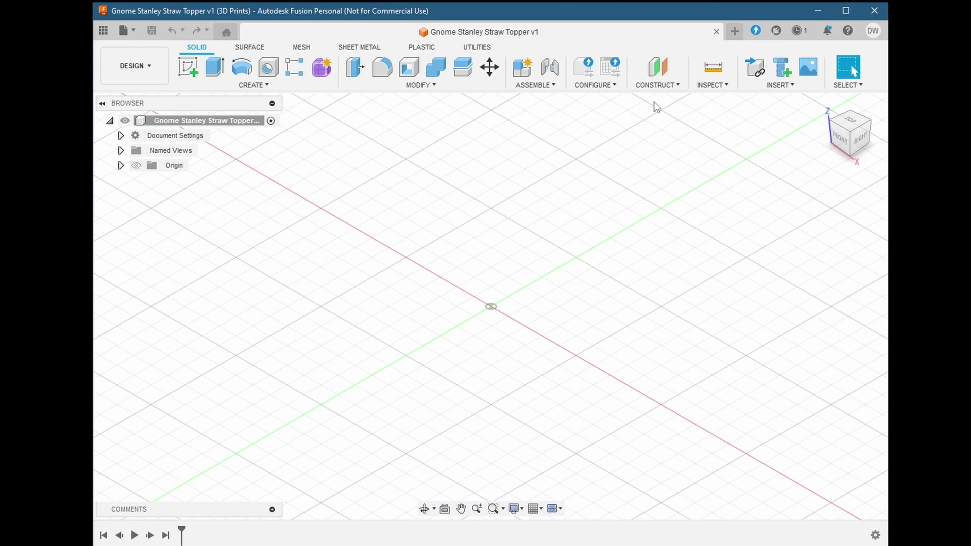
# Insert the SVG file valentine_gnome1.svg from the local computer onto the horizontal XY plane.
pyautogui.click(780, 85)
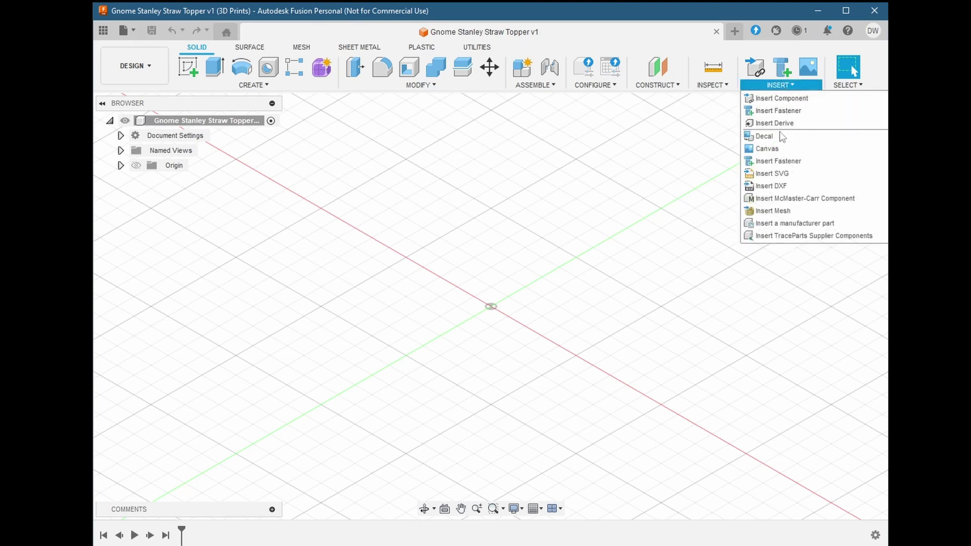
pyautogui.click(777, 173)
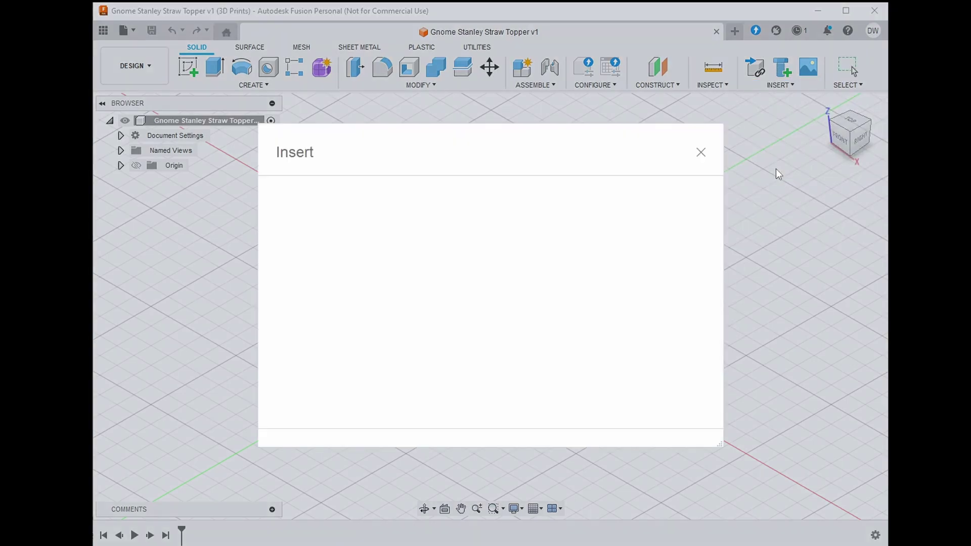
pyautogui.click(351, 409)
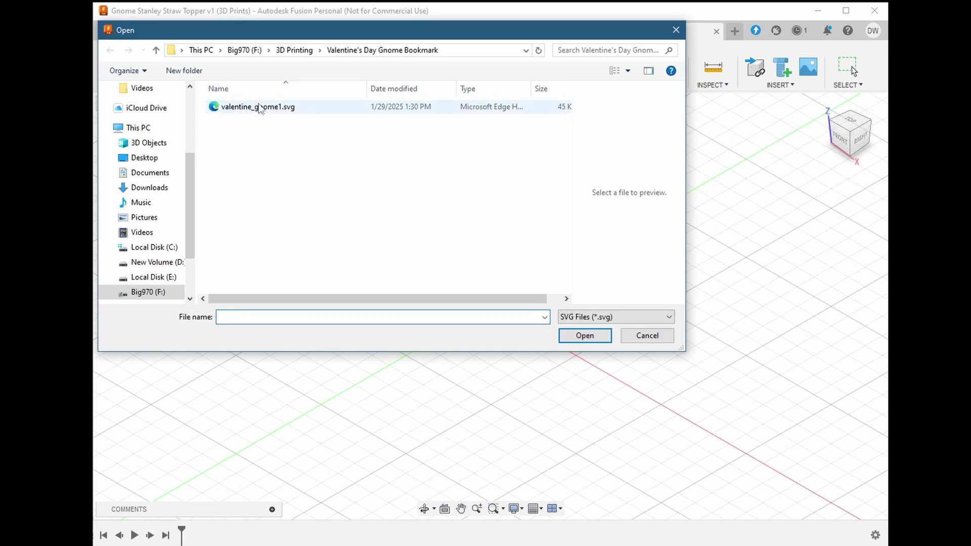
pyautogui.click(260, 108)
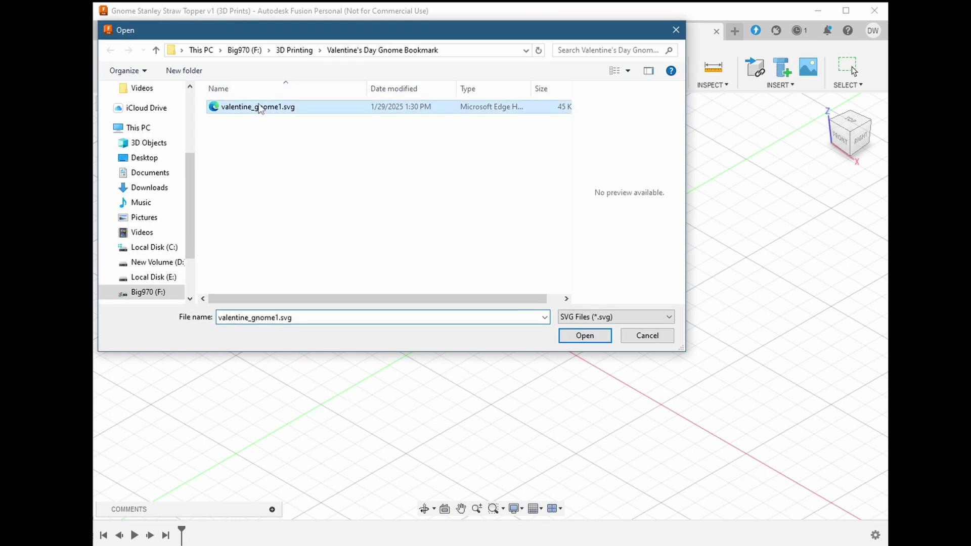
pyautogui.click(583, 336)
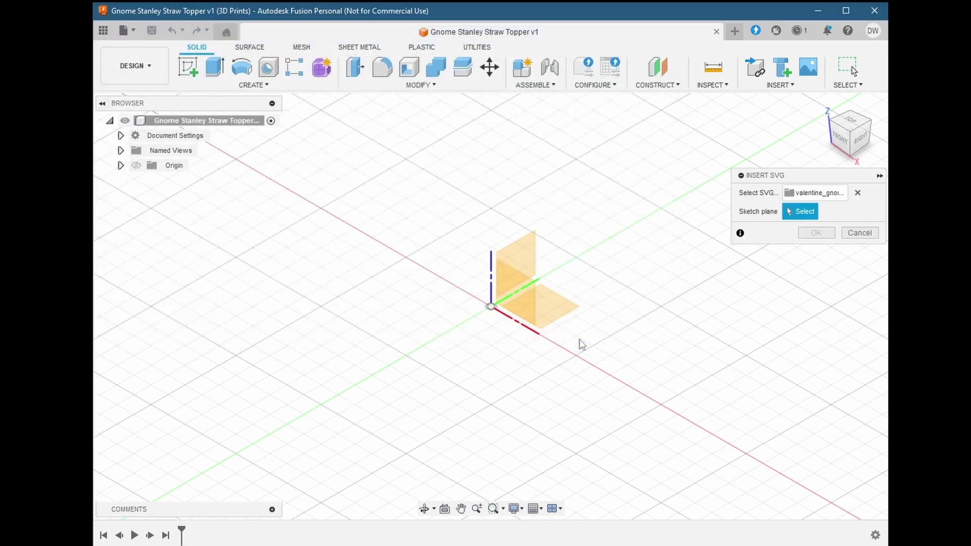
pyautogui.click(556, 317)
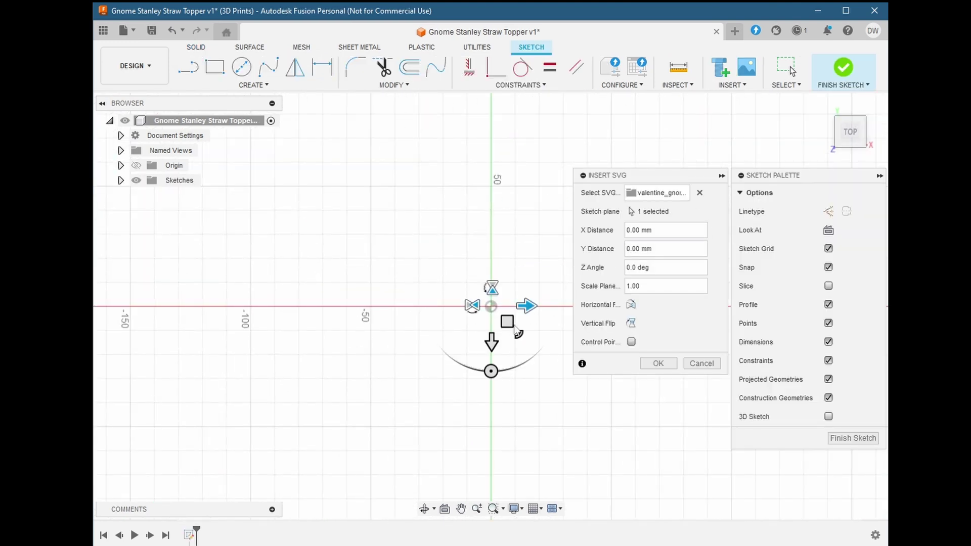
# Scale the inserted gnome artwork down, move it so it is centred over the origin, and accept the placement.
pyautogui.moveTo(508, 322); pyautogui.dragTo(314, 183)
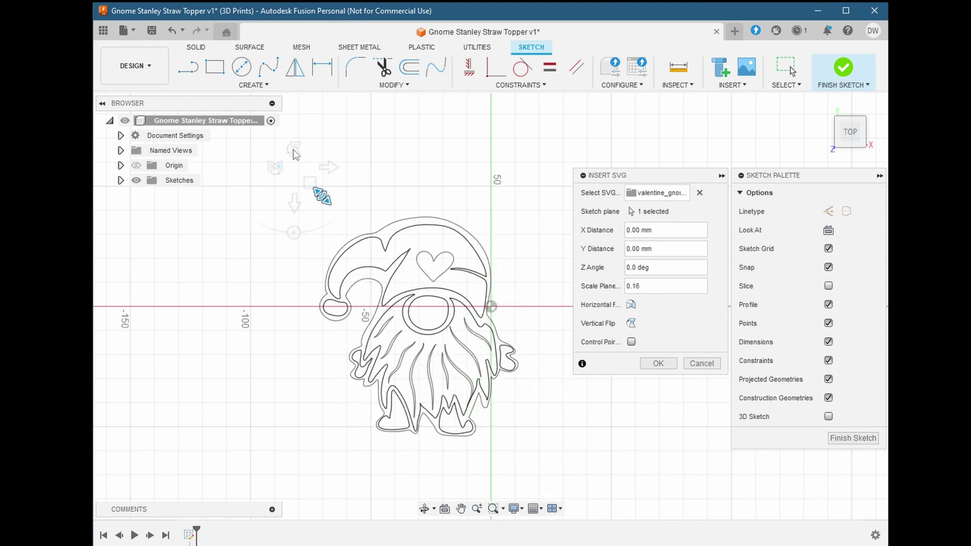
pyautogui.moveTo(295, 154); pyautogui.dragTo(287, 147)
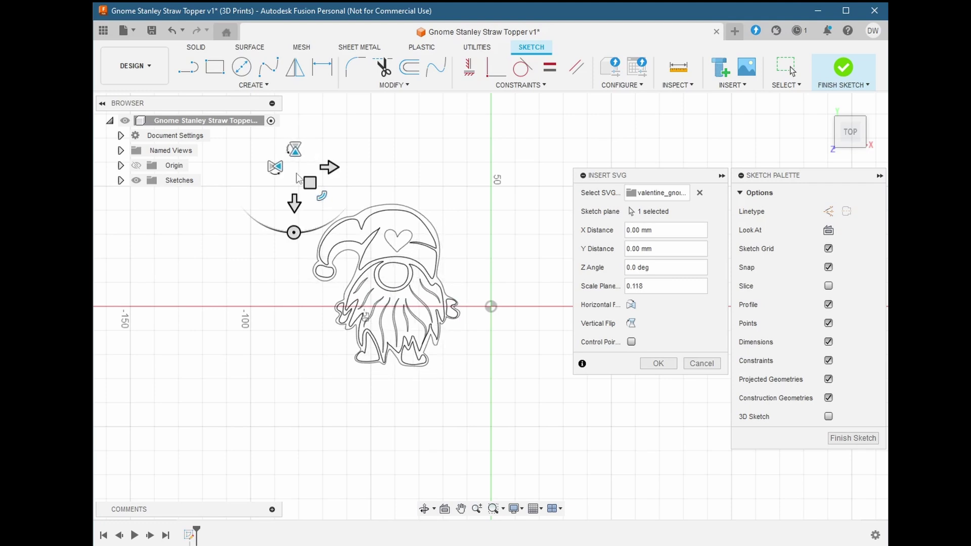
pyautogui.moveTo(310, 190); pyautogui.dragTo(429, 191)
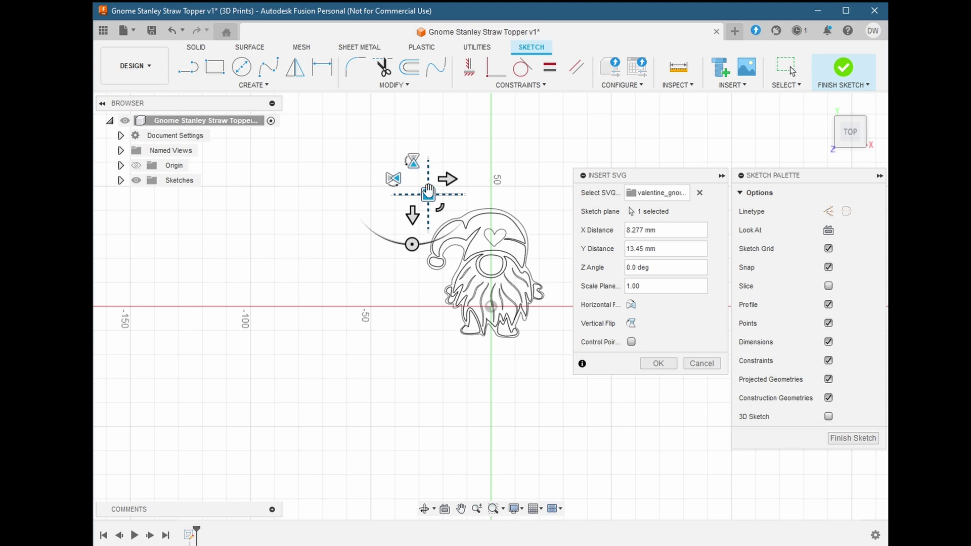
pyautogui.click(657, 364)
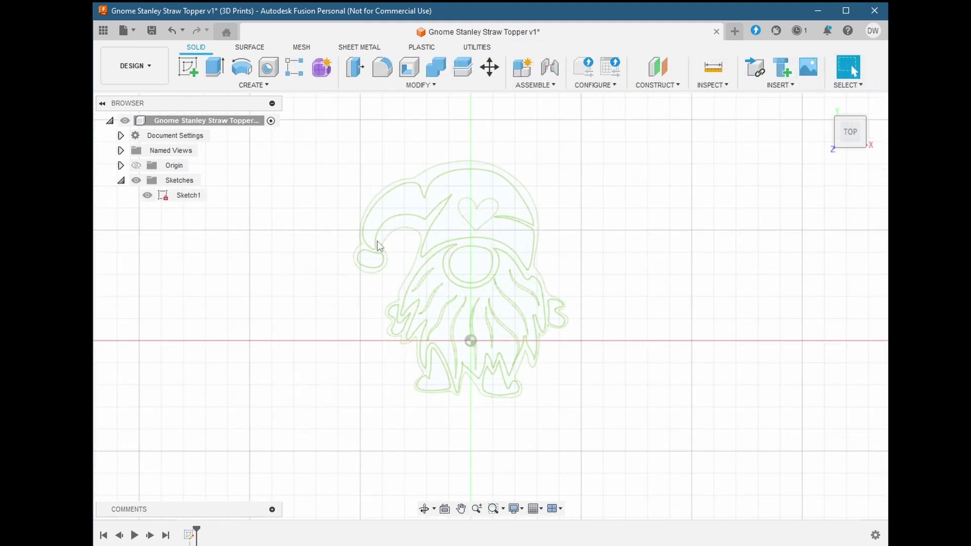
# Extrude all 20 gnome sketch profiles by -14 mm as a new body.
pyautogui.click(216, 77)
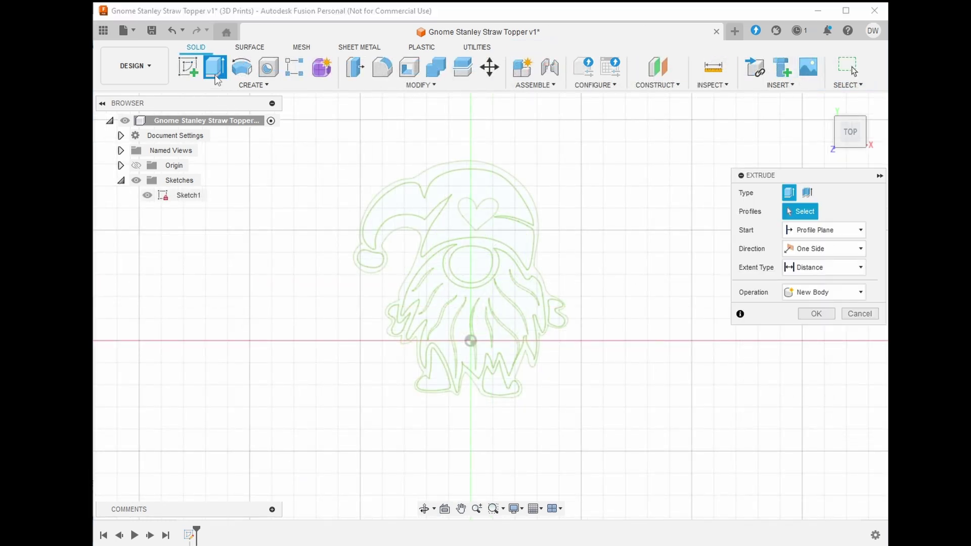
pyautogui.moveTo(338, 130)
pyautogui.mouseDown()
pyautogui.moveTo(368, 196)
pyautogui.moveTo(589, 400)
pyautogui.moveTo(602, 434)
pyautogui.mouseUp()
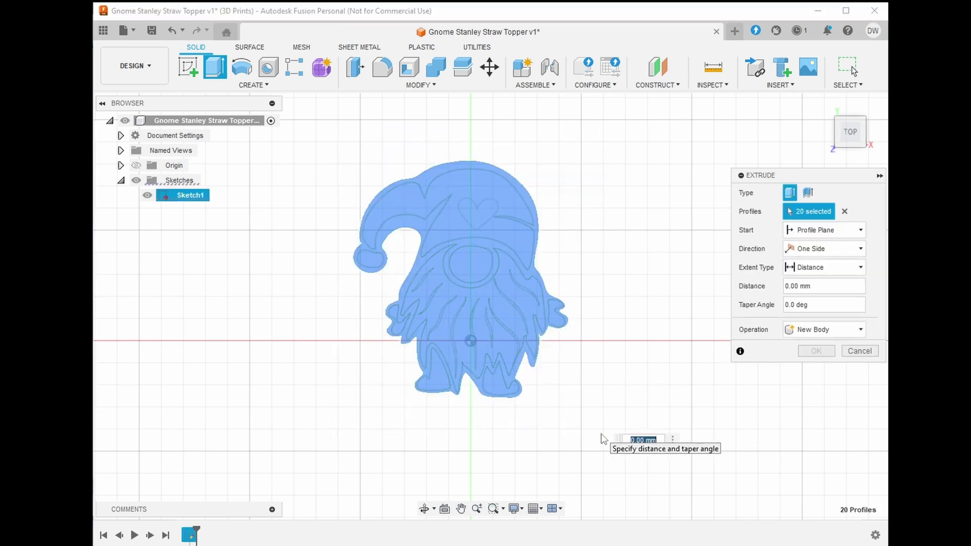
pyautogui.press('BackSpace')
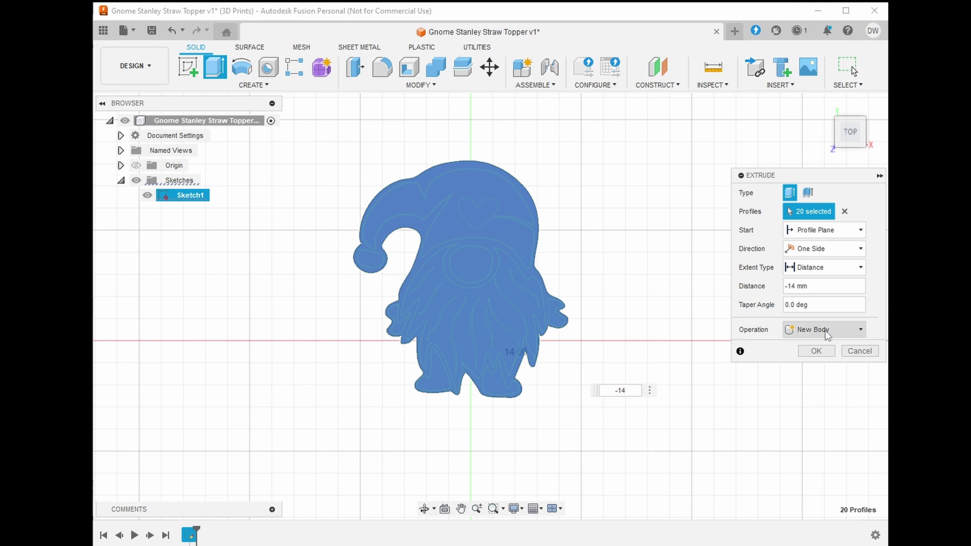
pyautogui.press('Tab')
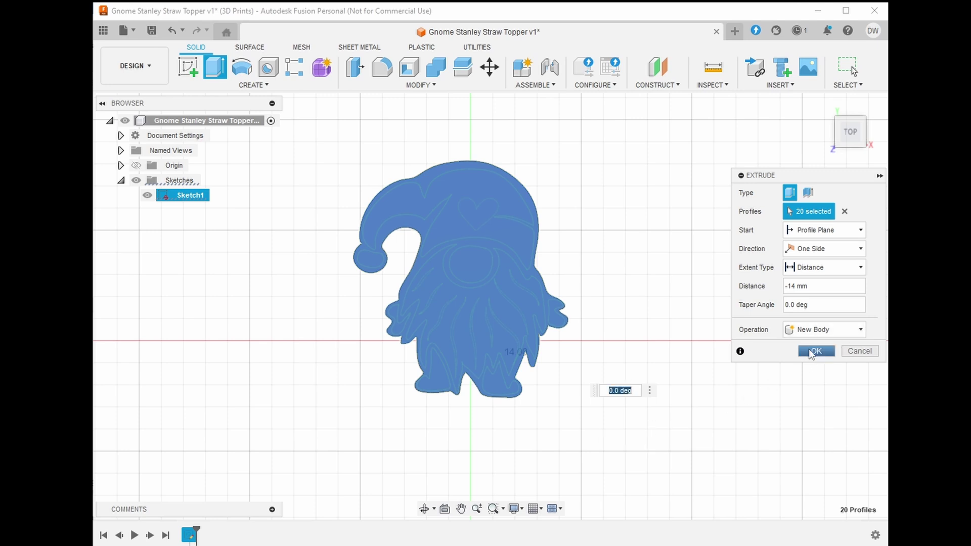
pyautogui.click(811, 351)
pyautogui.click(811, 351)
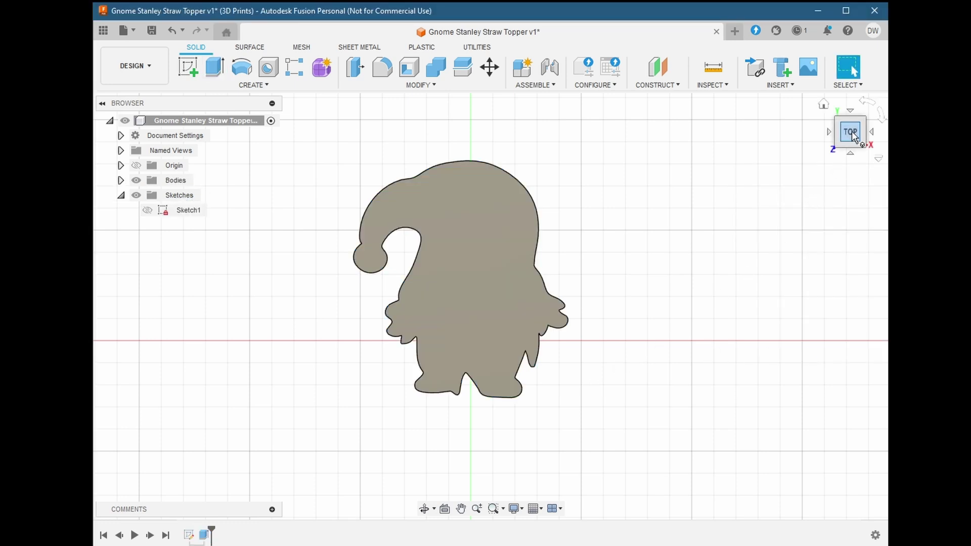
# Show Sketch1 again and extrude the gnome's outline profile and the thin beard strand profiles 2 mm as new bodies.
pyautogui.moveTo(850, 133)
pyautogui.mouseDown()
pyautogui.moveTo(860, 124)
pyautogui.moveTo(852, 154)
pyautogui.moveTo(844, 140)
pyautogui.mouseUp()
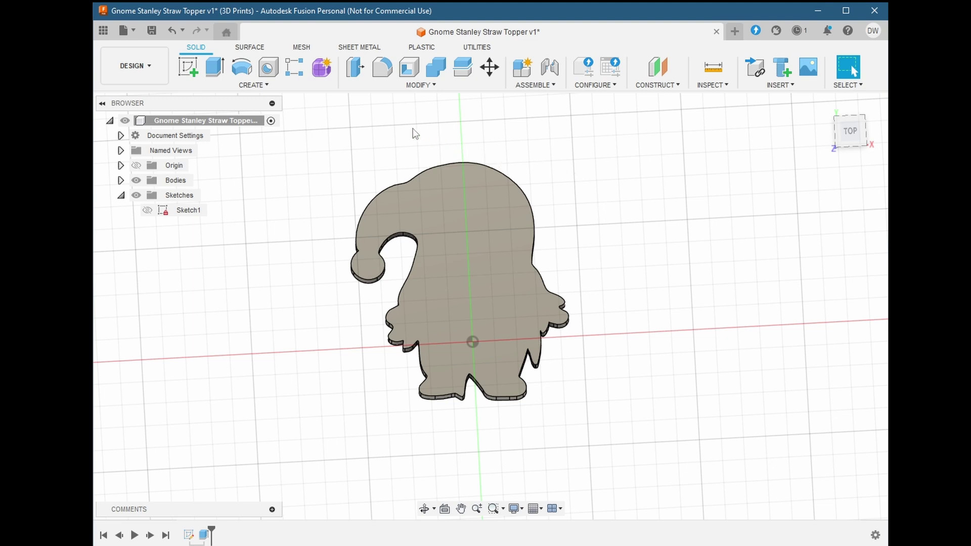
pyautogui.click(147, 207)
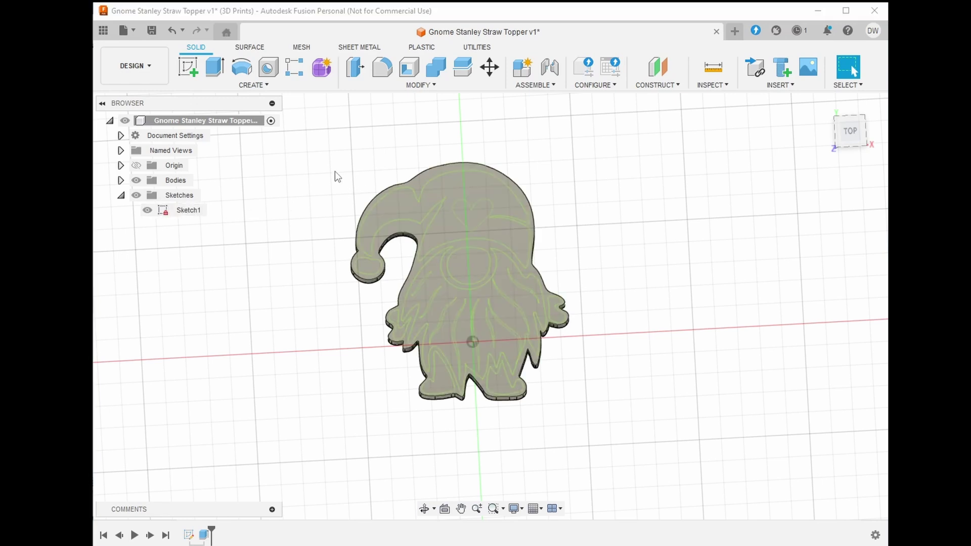
pyautogui.click(421, 183)
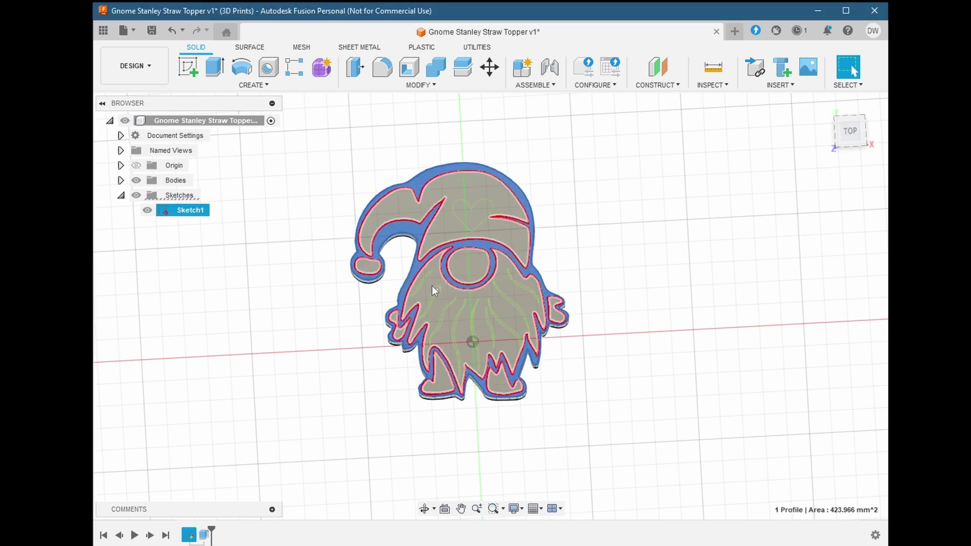
pyautogui.scroll(5, 431, 280)
pyautogui.keyDown('shift'); pyautogui.click(390, 341); pyautogui.keyUp('shift')
pyautogui.scroll(3, 389, 341)
pyautogui.keyDown('shift'); pyautogui.click(526, 457); pyautogui.keyUp('shift')
pyautogui.scroll(3, 506, 430)
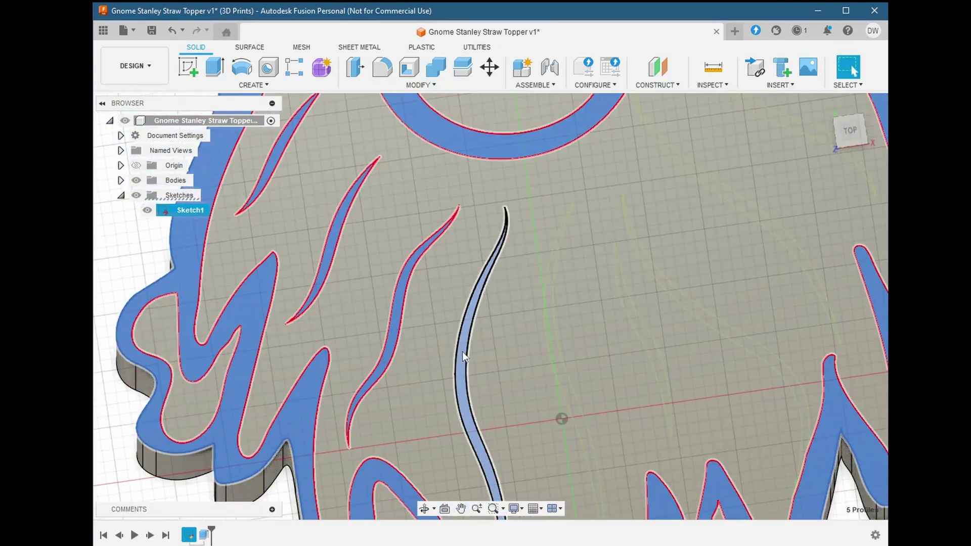
pyautogui.keyDown('shift'); pyautogui.click(555, 354); pyautogui.keyUp('shift')
pyautogui.keyDown('shift'); pyautogui.click(654, 353); pyautogui.keyUp('shift')
pyautogui.keyDown('shift'); pyautogui.click(735, 335); pyautogui.keyUp('shift')
pyautogui.scroll(3, 771, 217)
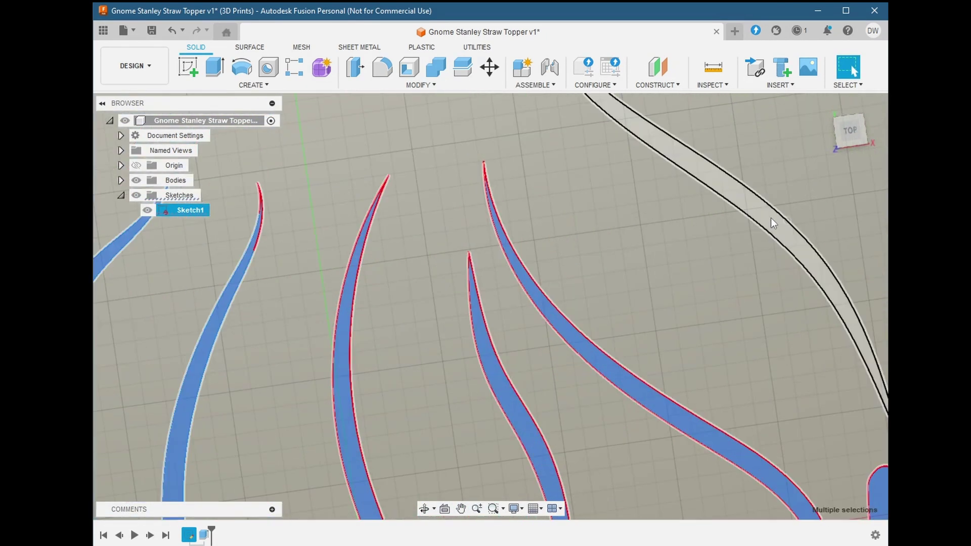
pyautogui.moveTo(785, 218); pyautogui.dragTo(743, 238, button='middle')
pyautogui.scroll(-2, 616, 205)
pyautogui.scroll(3, 575, 401)
pyautogui.scroll(-5, 311, 230)
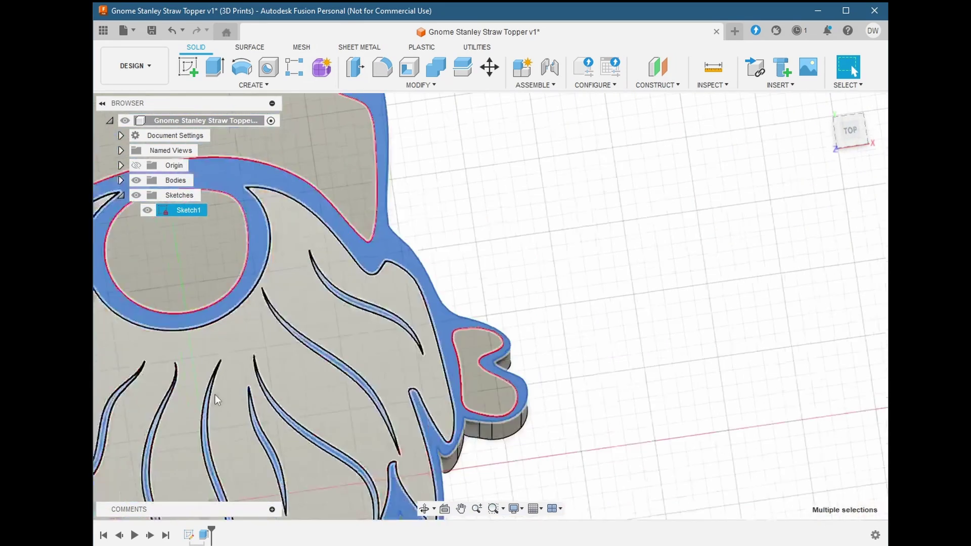
pyautogui.keyDown('shift'); pyautogui.moveTo(215, 395); pyautogui.dragTo(715, 256, button='middle'); pyautogui.keyUp('shift')
pyautogui.click(846, 133)
pyautogui.press('e')
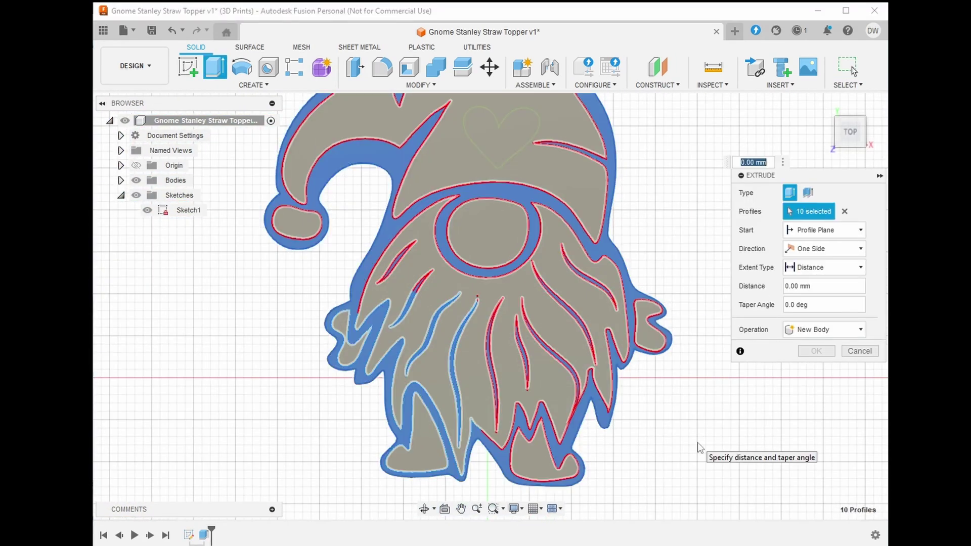
pyautogui.write('2')
pyautogui.press('Tab')
pyautogui.click(835, 330)
pyautogui.click(824, 380)
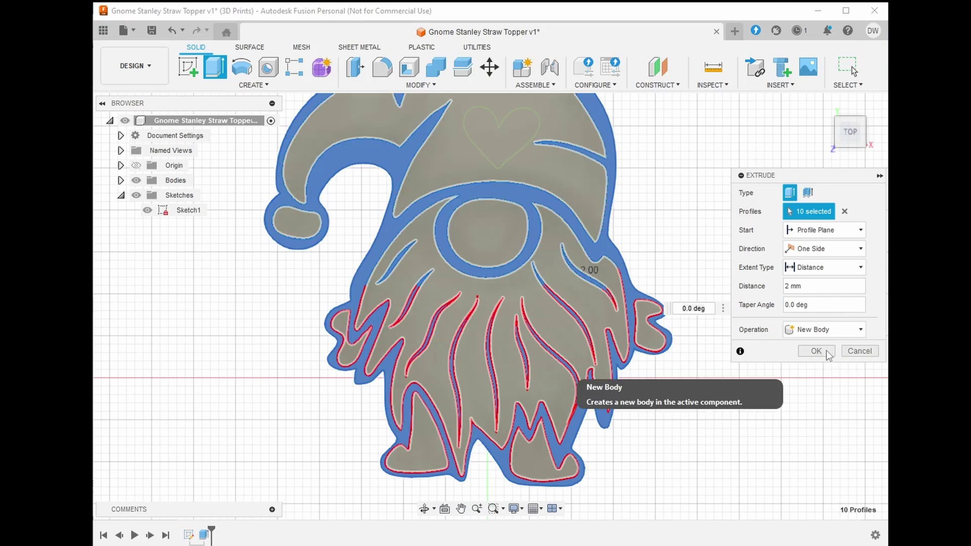
pyautogui.click(830, 354)
# Extrude the heart, the hat's pompom and the beard profiles 2 mm as new bodies.
pyautogui.click(521, 152)
pyautogui.keyDown('ctrl'); pyautogui.click(319, 232); pyautogui.keyUp('ctrl')
pyautogui.keyDown('ctrl'); pyautogui.click(555, 320); pyautogui.keyUp('ctrl')
pyautogui.write('e')
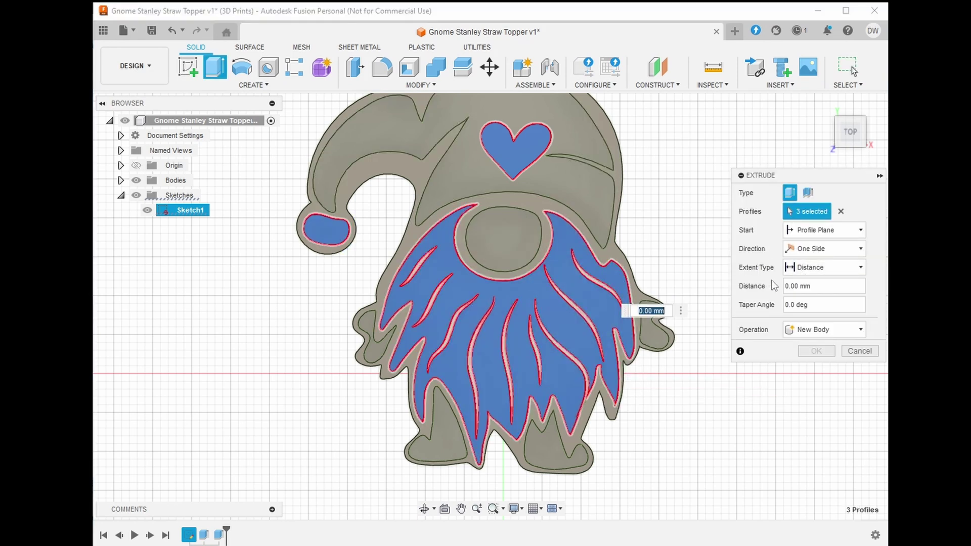
pyautogui.write('2')
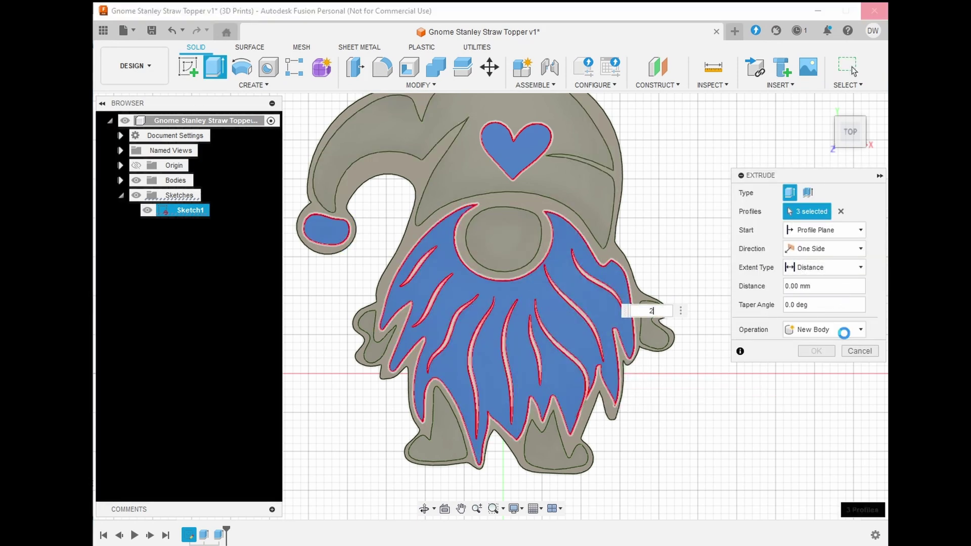
pyautogui.click(817, 351)
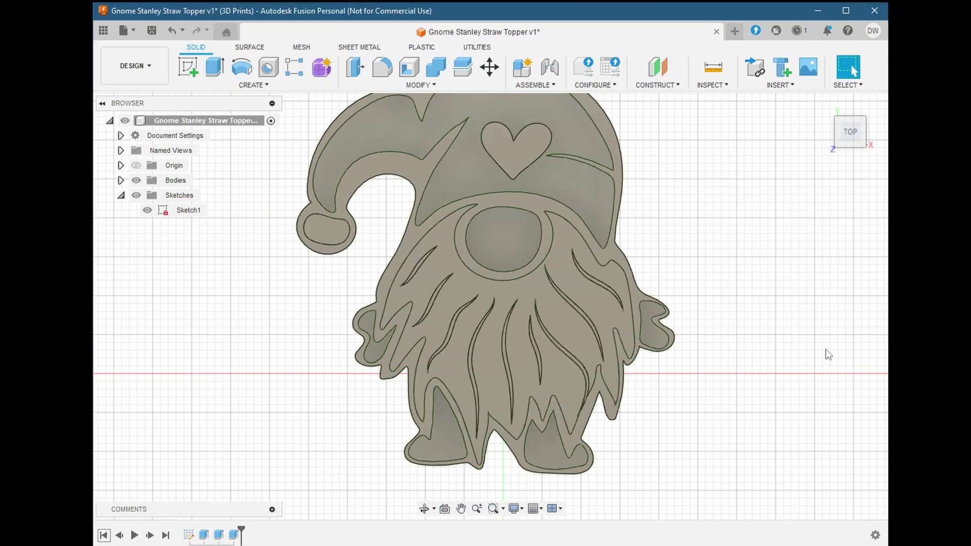
# Extrude the hat, nose and both hand profiles 3 mm as new bodies.
pyautogui.click(424, 137)
pyautogui.click(508, 237)
pyautogui.click(652, 323)
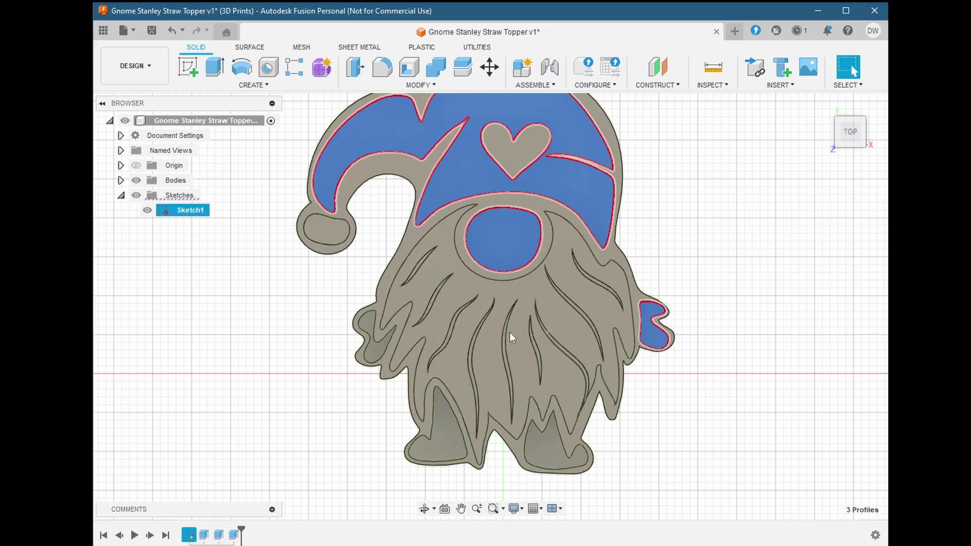
pyautogui.click(374, 358)
pyautogui.write('e3')
pyautogui.click(855, 329)
pyautogui.click(839, 379)
pyautogui.click(818, 352)
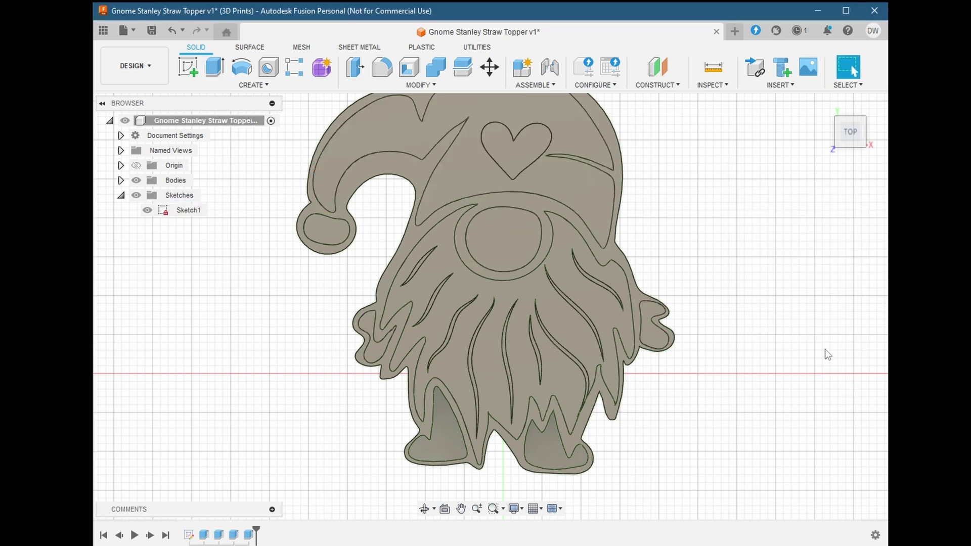
# Extrude the gnome's two feet profiles 2 mm.
pyautogui.click(452, 458)
pyautogui.click(556, 445)
pyautogui.press('e')
pyautogui.click(855, 329)
pyautogui.click(753, 387)
pyautogui.write('2')
pyautogui.press('Delete')
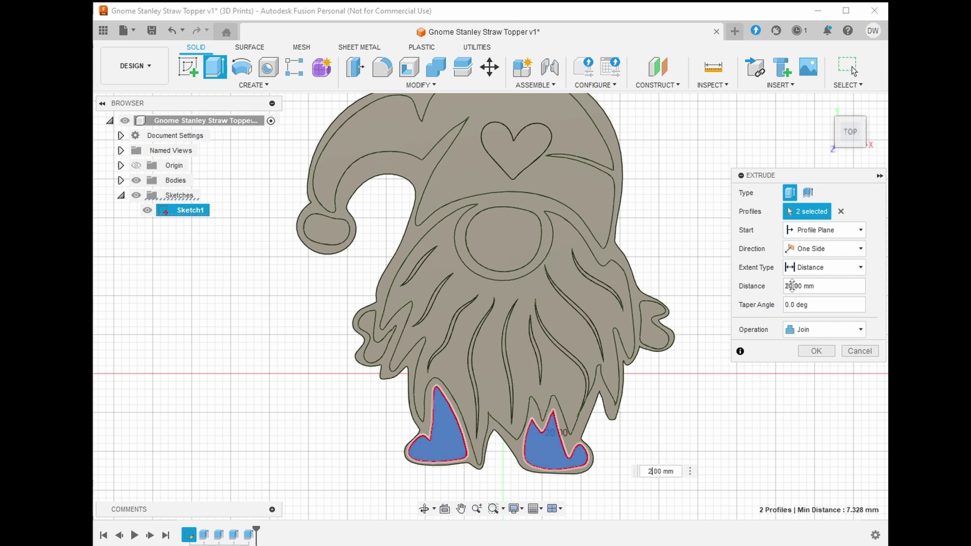
pyautogui.click(816, 352)
# Scale the backing body Body1 uniformly by a factor of 1.2.
pyautogui.moveTo(490, 303)
pyautogui.keyDown('shift'); pyautogui.mouseDown(button='middle')
pyautogui.moveTo(506, 354)
pyautogui.moveTo(486, 314)
pyautogui.mouseUp(button='middle'); pyautogui.keyUp('shift')
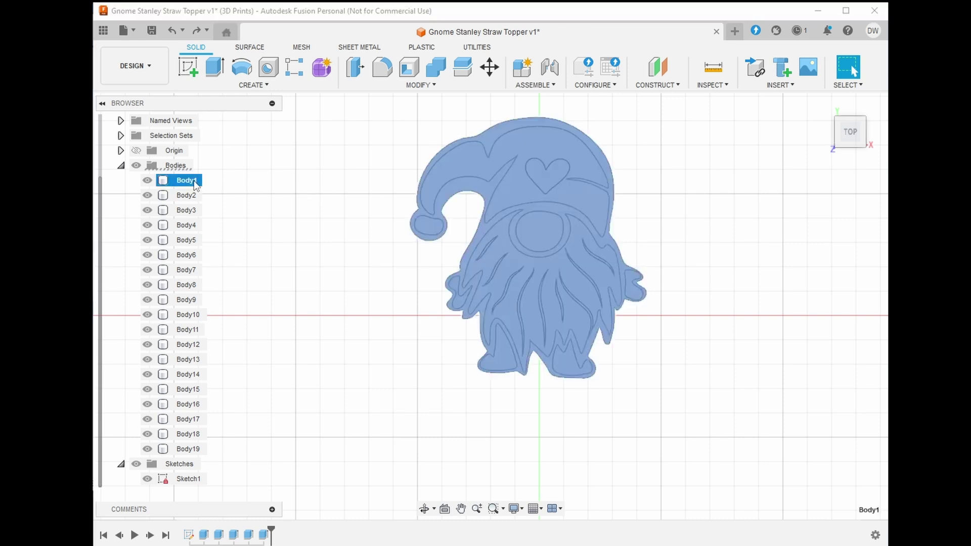
pyautogui.click(421, 86)
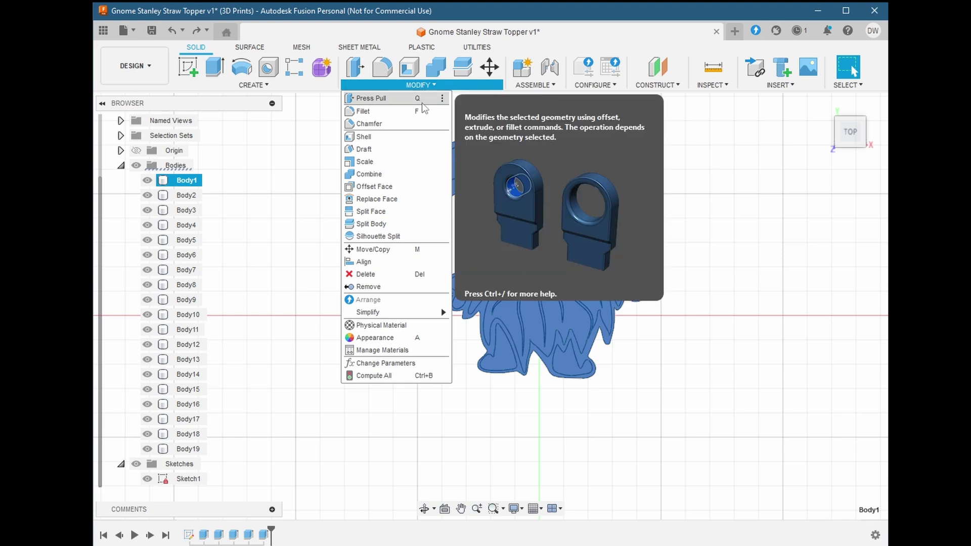
pyautogui.click(370, 162)
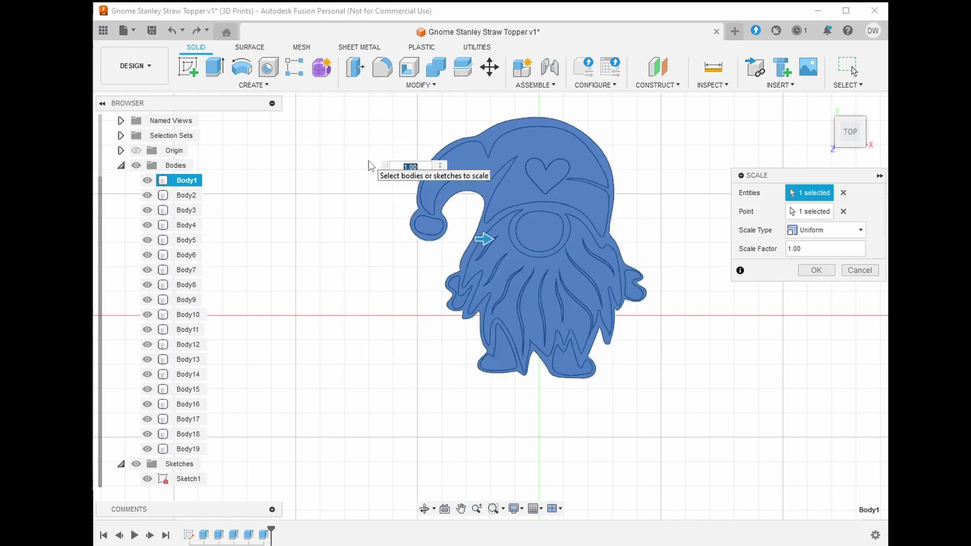
pyautogui.write('1.2')
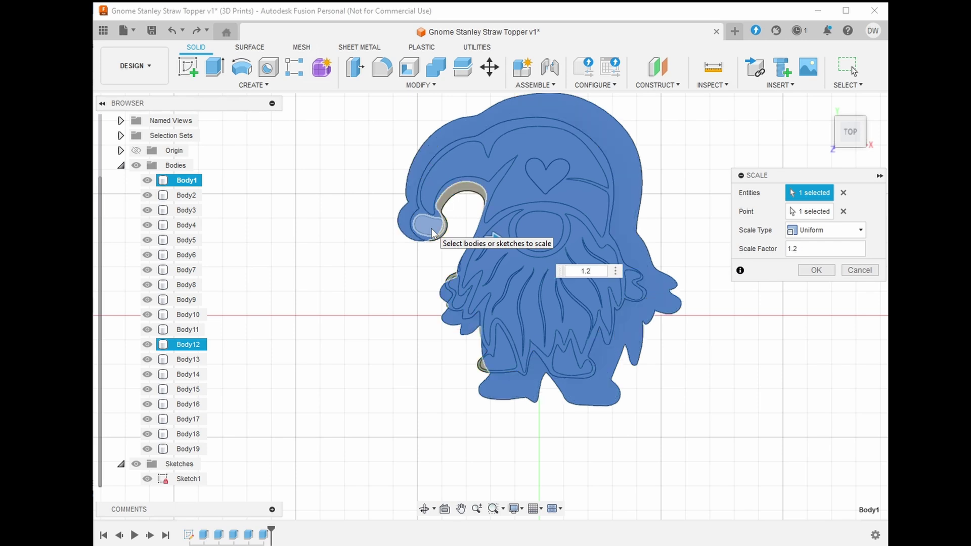
pyautogui.click(826, 271)
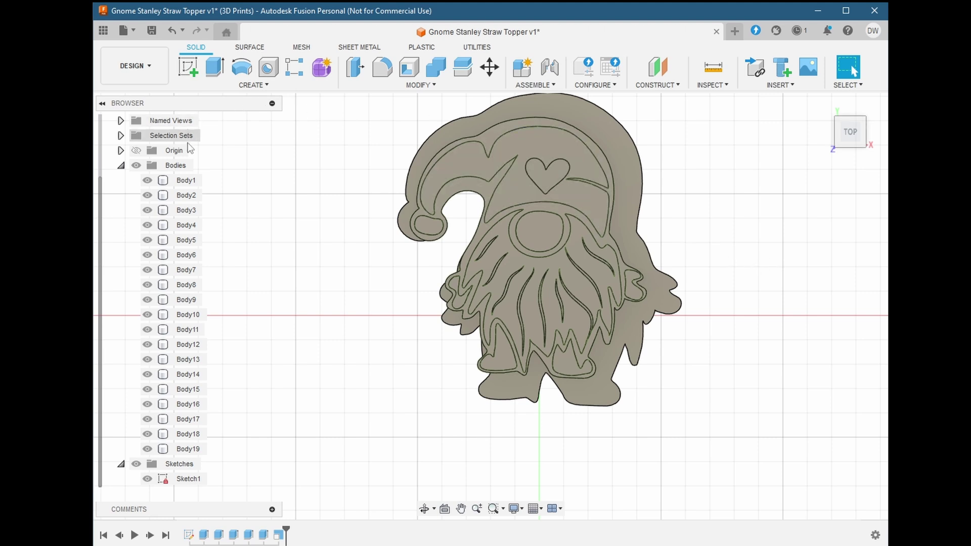
pyautogui.click(187, 181)
pyautogui.rightClick(189, 183)
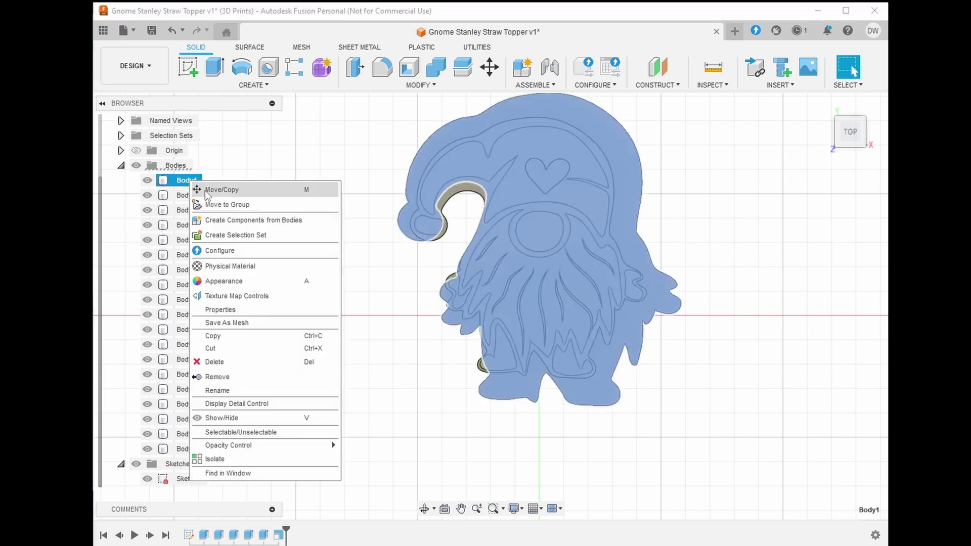
pyautogui.click(223, 191)
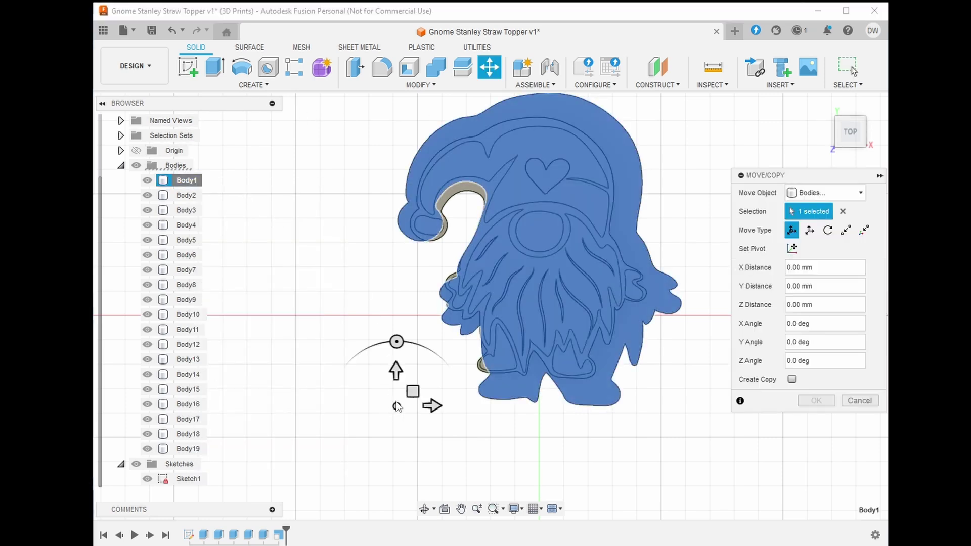
pyautogui.moveTo(413, 392)
pyautogui.mouseDown()
pyautogui.moveTo(408, 410)
pyautogui.moveTo(394, 375)
pyautogui.moveTo(414, 416)
pyautogui.moveTo(404, 381)
pyautogui.moveTo(393, 388)
pyautogui.moveTo(414, 394)
pyautogui.moveTo(412, 402)
pyautogui.moveTo(405, 393)
pyautogui.mouseUp()
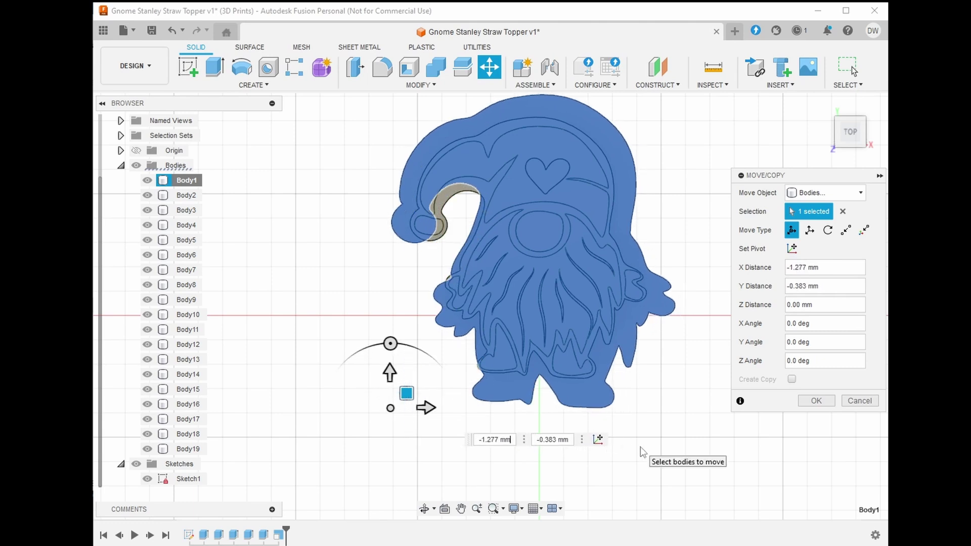
pyautogui.click(859, 399)
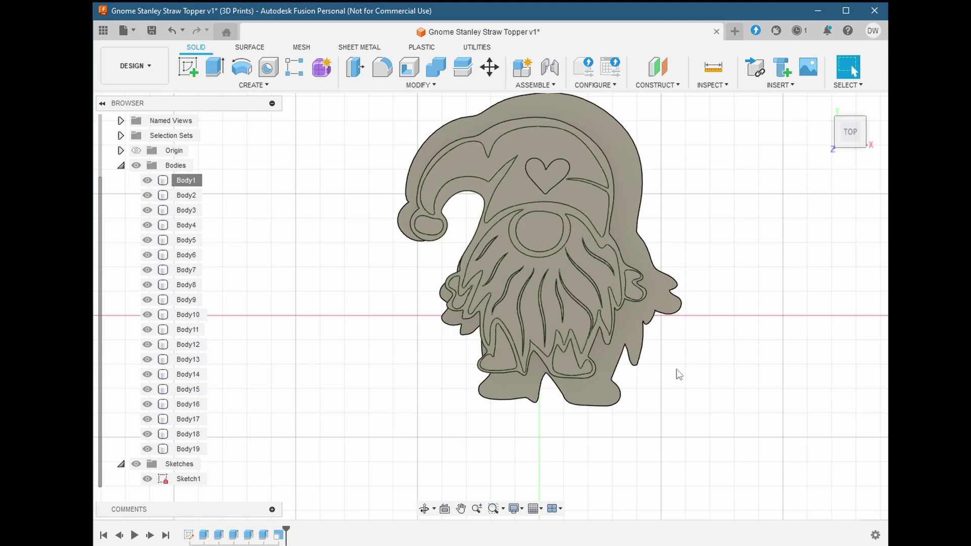
# Undo the scaling of the backing body Body1.
pyautogui.hotkey('ctrl', 'z')
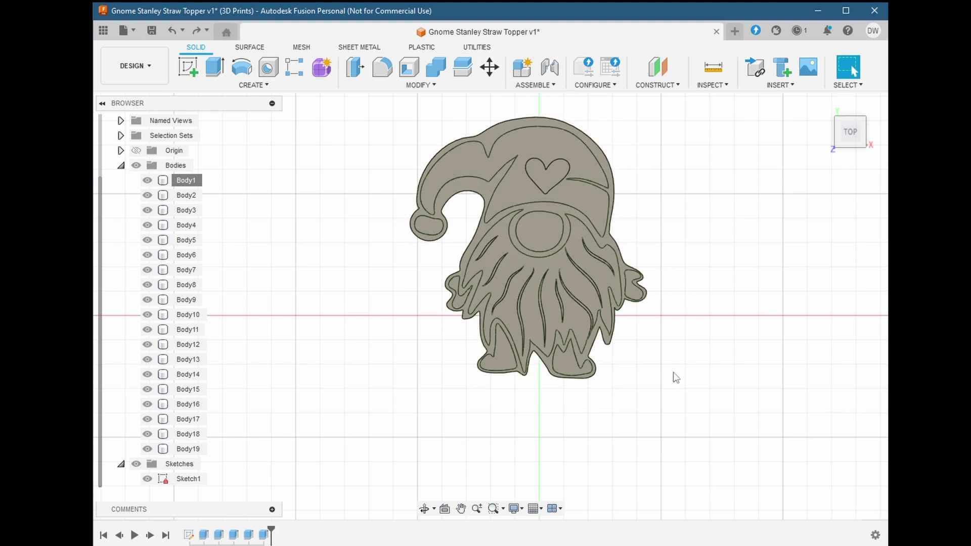
pyautogui.scroll(2, 752, 219)
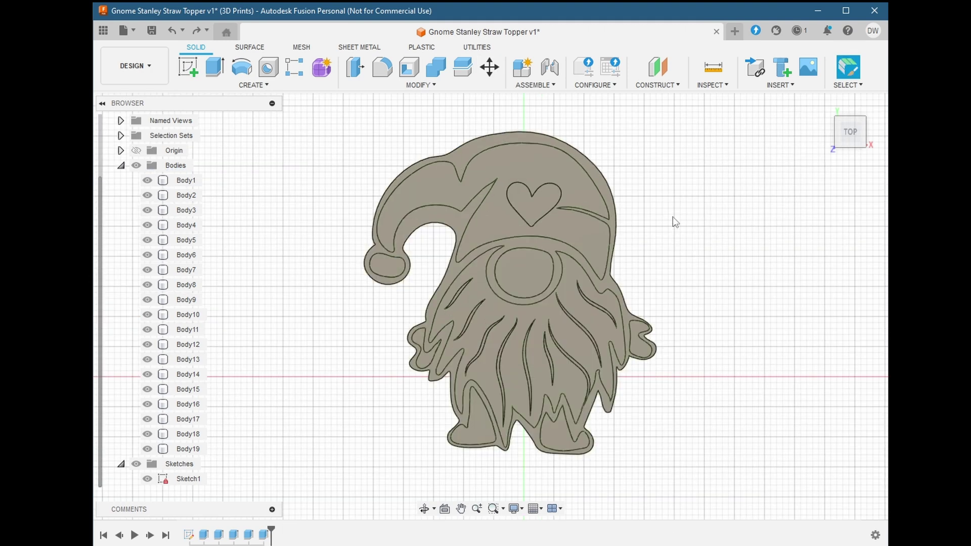
# Select all outer side faces of the backing body for Press Pull, using face priority and Paint Selection.
pyautogui.click(427, 86)
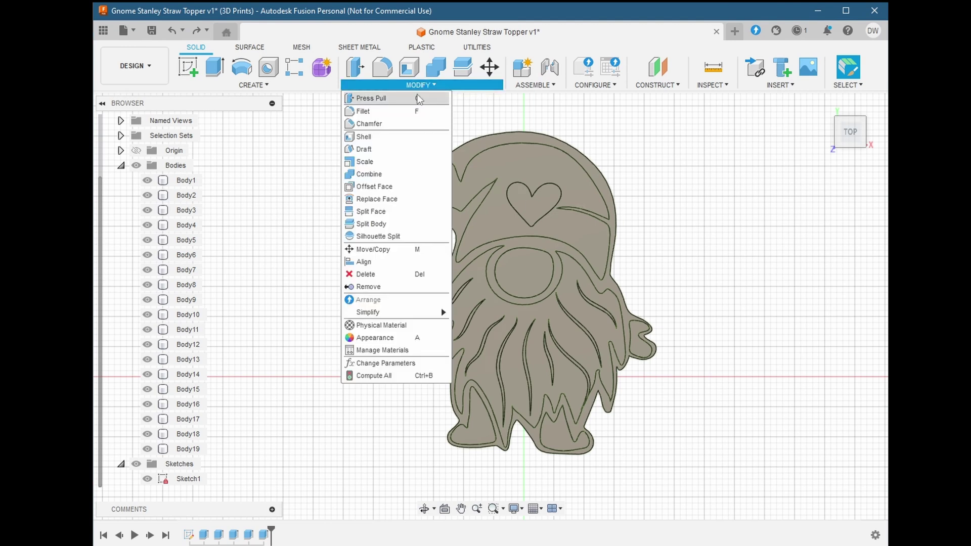
pyautogui.click(419, 98)
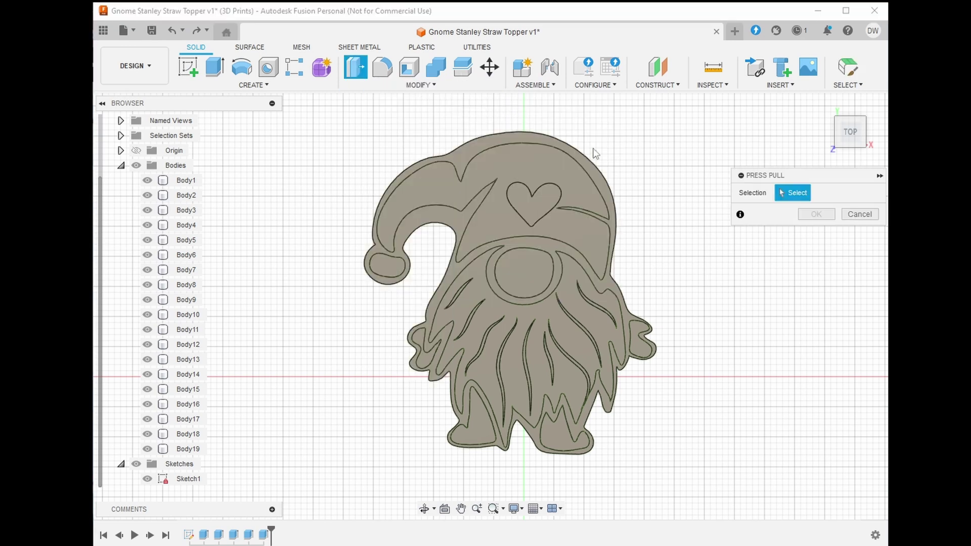
pyautogui.click(851, 124)
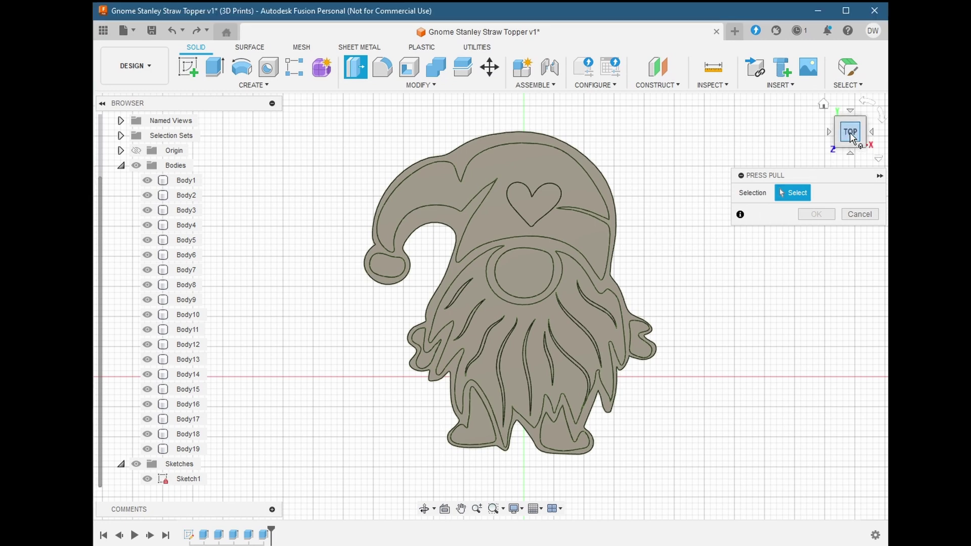
pyautogui.moveTo(850, 124); pyautogui.dragTo(855, 112)
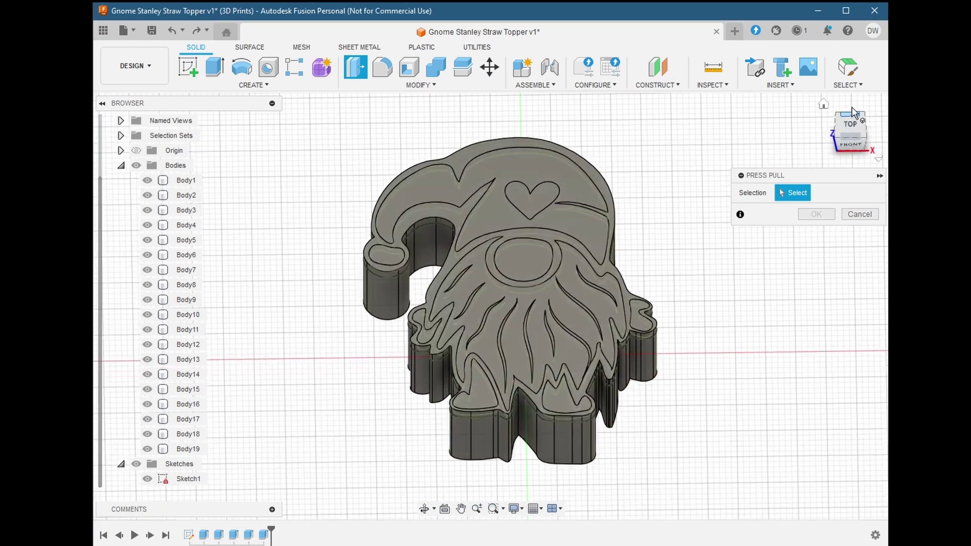
pyautogui.click(850, 144)
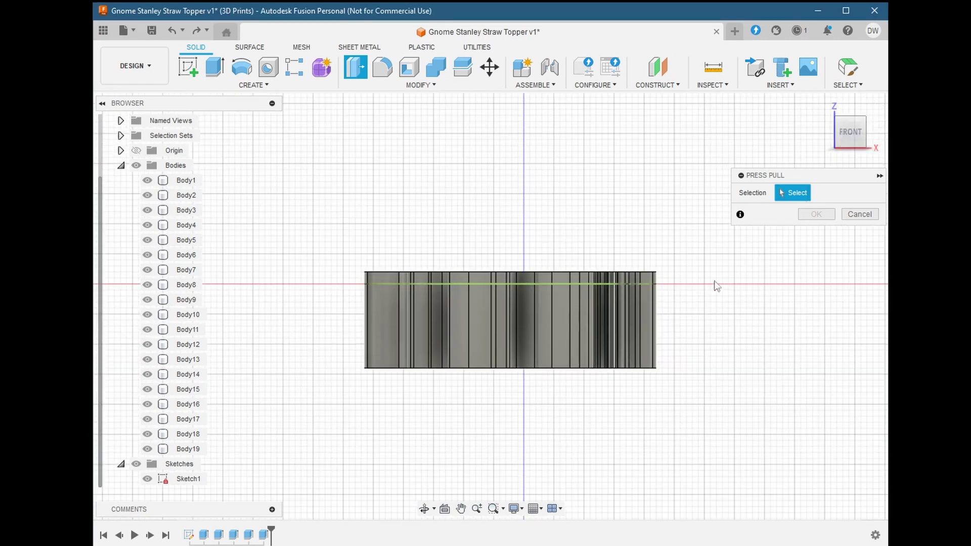
pyautogui.click(851, 83)
pyautogui.moveTo(810, 173)
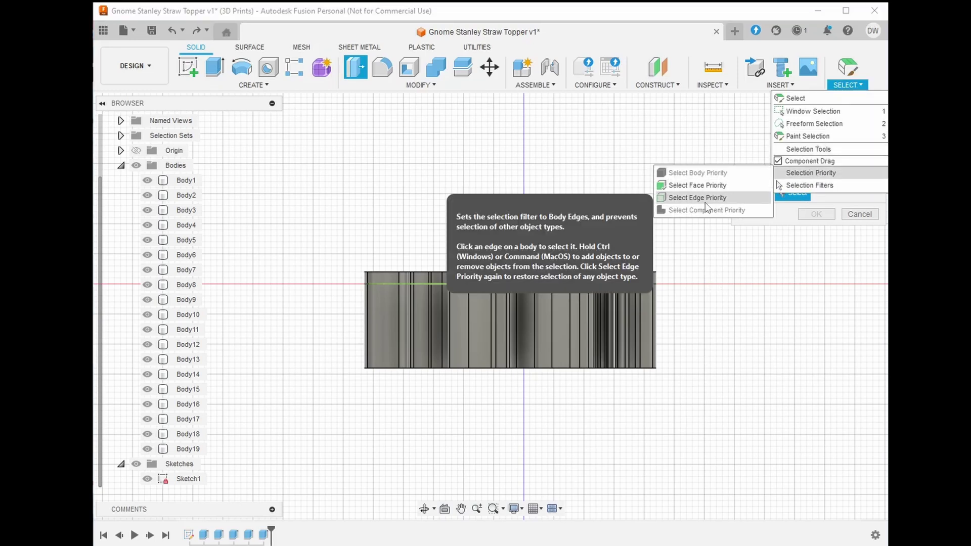
pyautogui.click(698, 187)
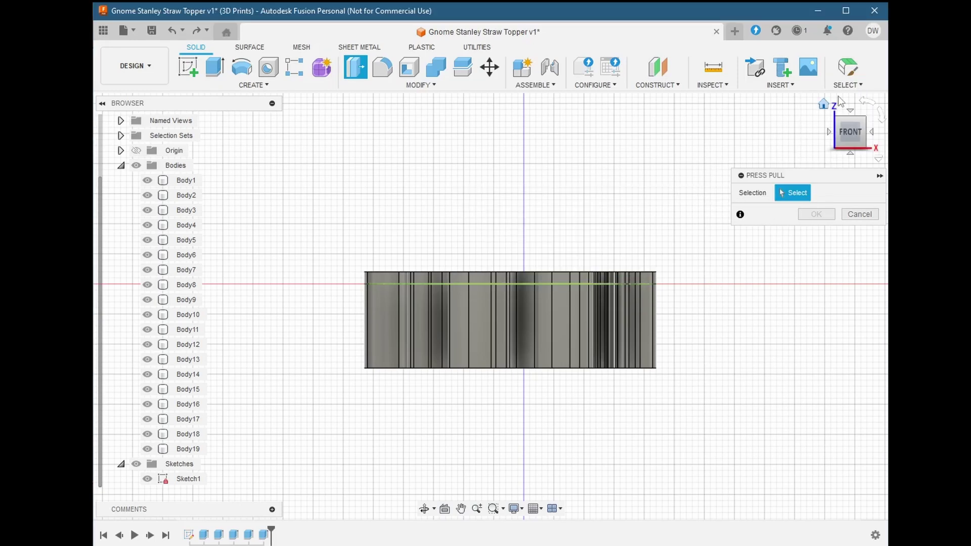
pyautogui.click(851, 85)
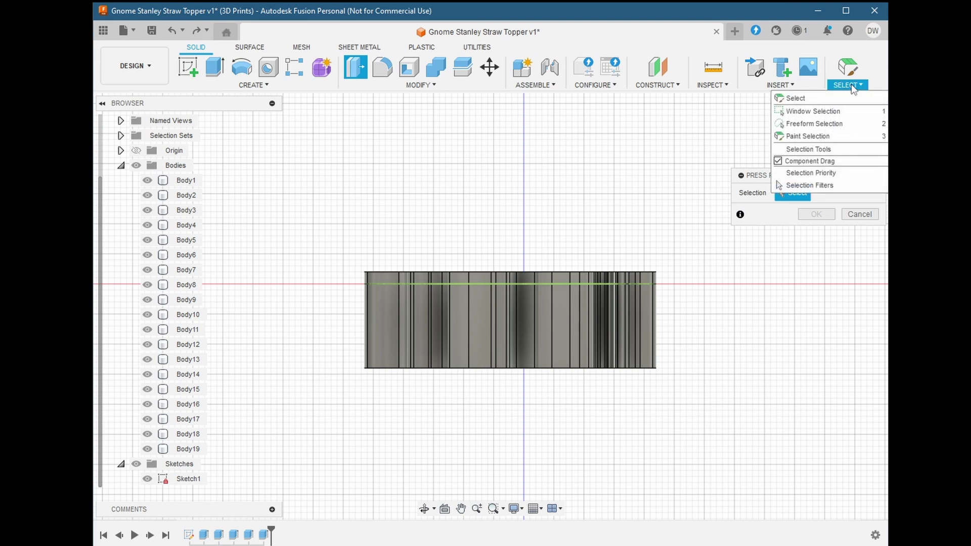
pyautogui.click(813, 138)
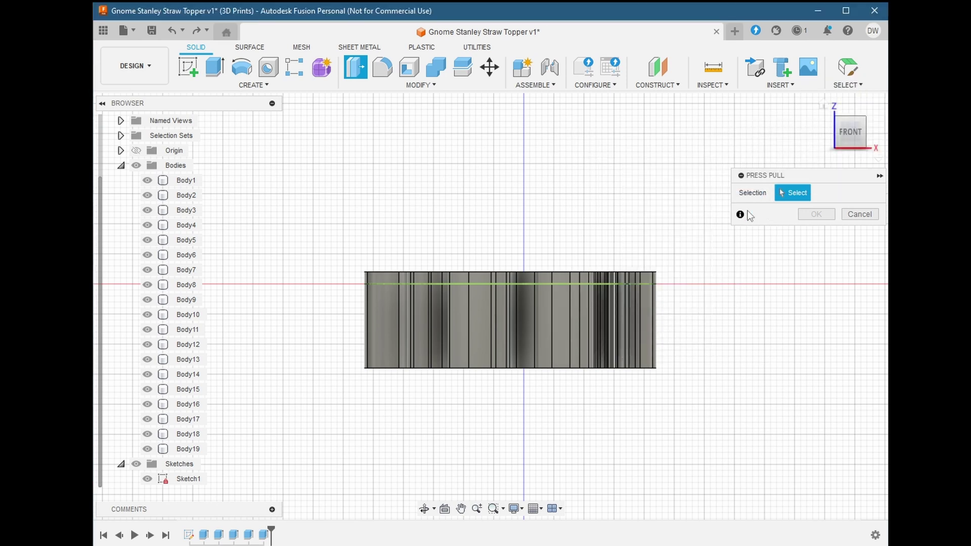
pyautogui.moveTo(657, 326); pyautogui.dragTo(400, 334)
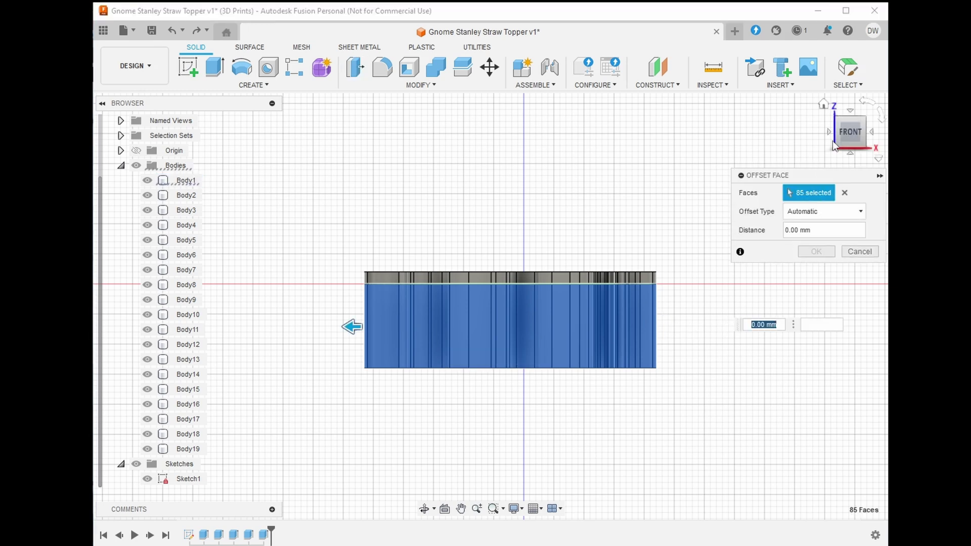
# Offset the selected side faces of the backing outward by 2 mm as a New Offset.
pyautogui.moveTo(850, 135); pyautogui.dragTo(851, 167)
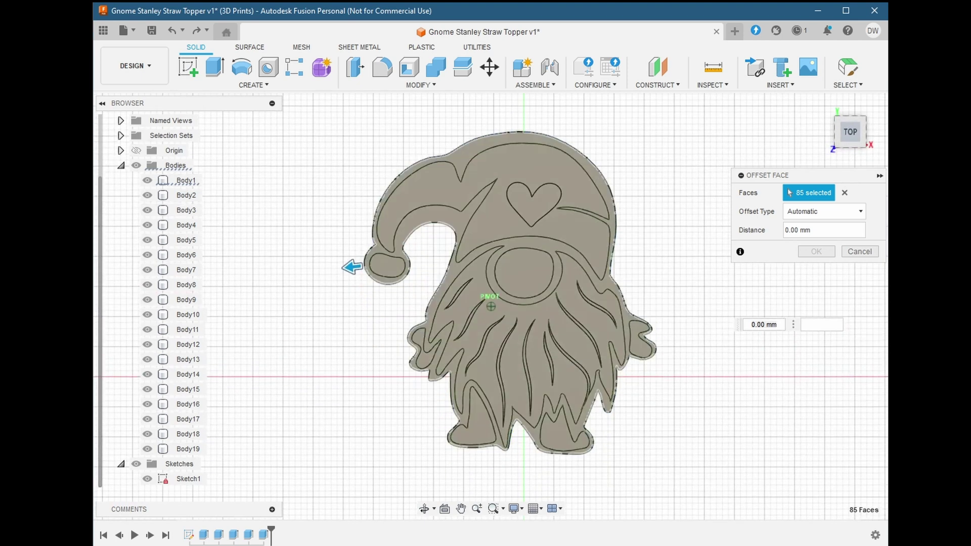
pyautogui.click(818, 211)
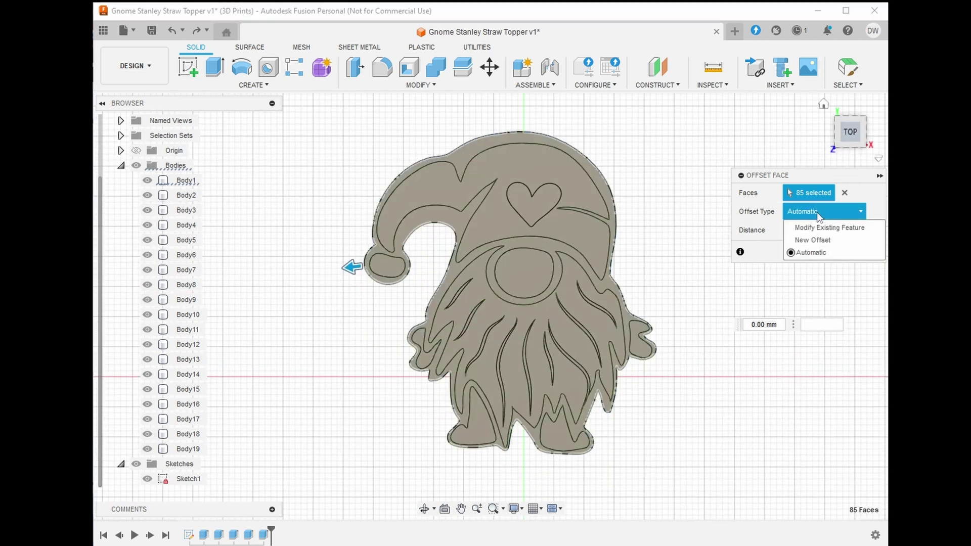
pyautogui.click(833, 240)
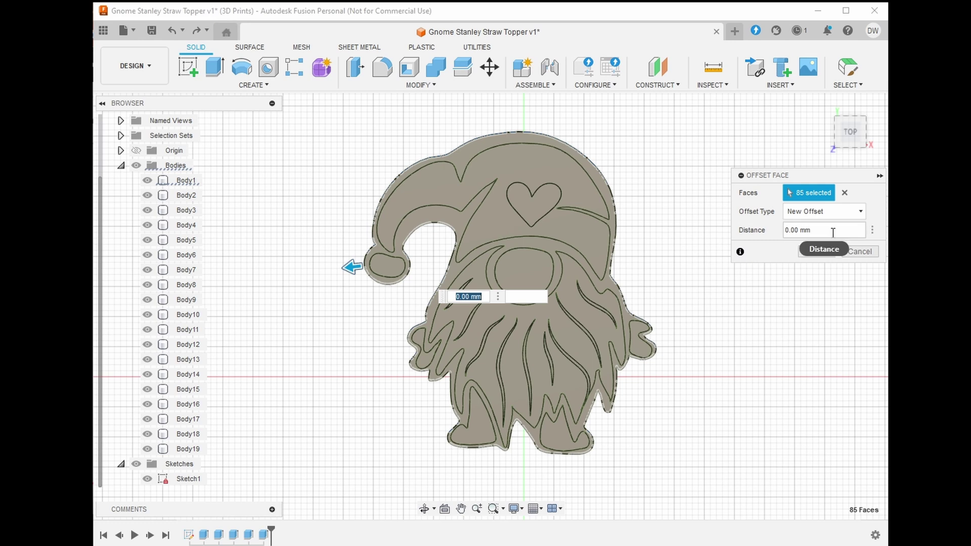
pyautogui.write('2')
pyautogui.press('Return')
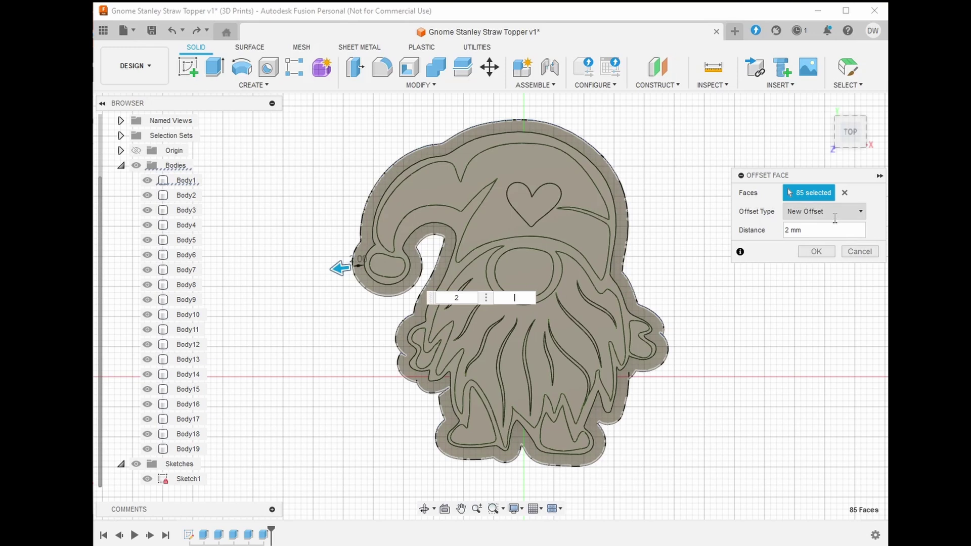
pyautogui.click(817, 252)
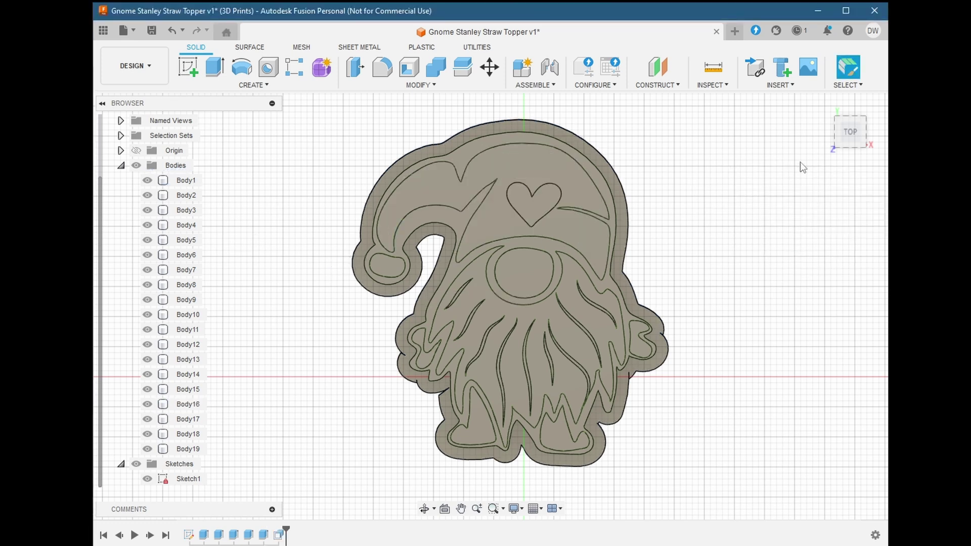
# Place a cylinder on the vertical XZ origin plane, centred on the origin, with a 10 mm diameter.
pyautogui.moveTo(850, 129)
pyautogui.mouseDown()
pyautogui.moveTo(827, 115)
pyautogui.moveTo(816, 83)
pyautogui.moveTo(782, 84)
pyautogui.moveTo(782, 132)
pyautogui.moveTo(854, 133)
pyautogui.mouseUp()
pyautogui.click(853, 131)
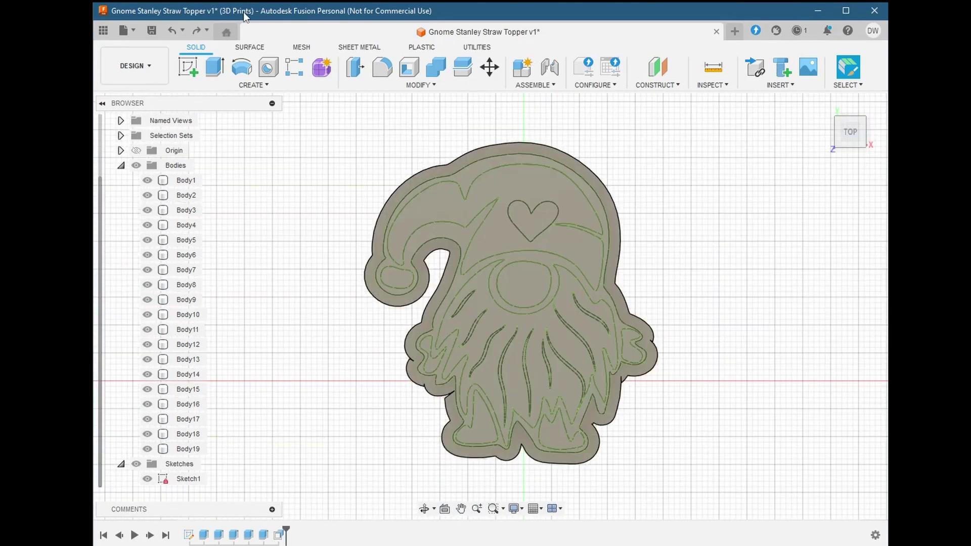
pyautogui.click(265, 88)
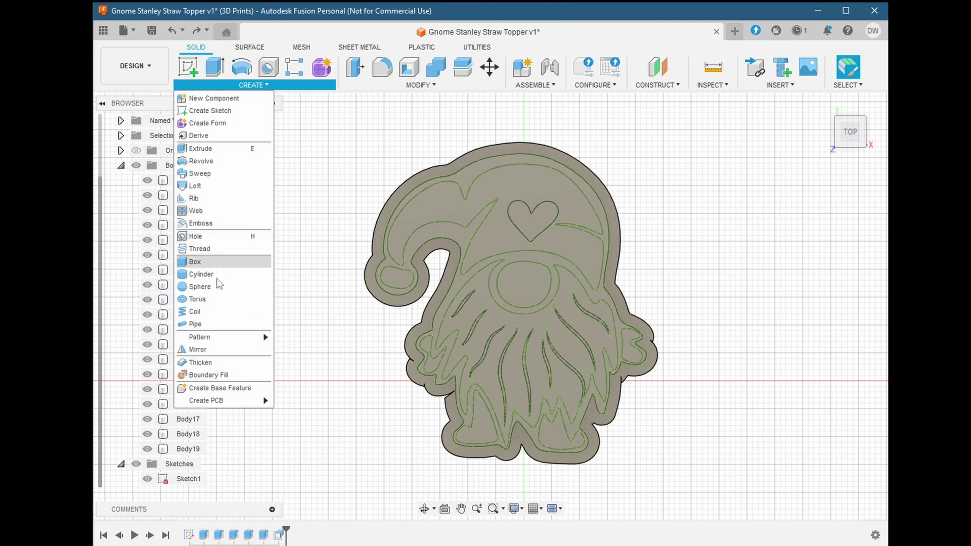
pyautogui.press('Escape')
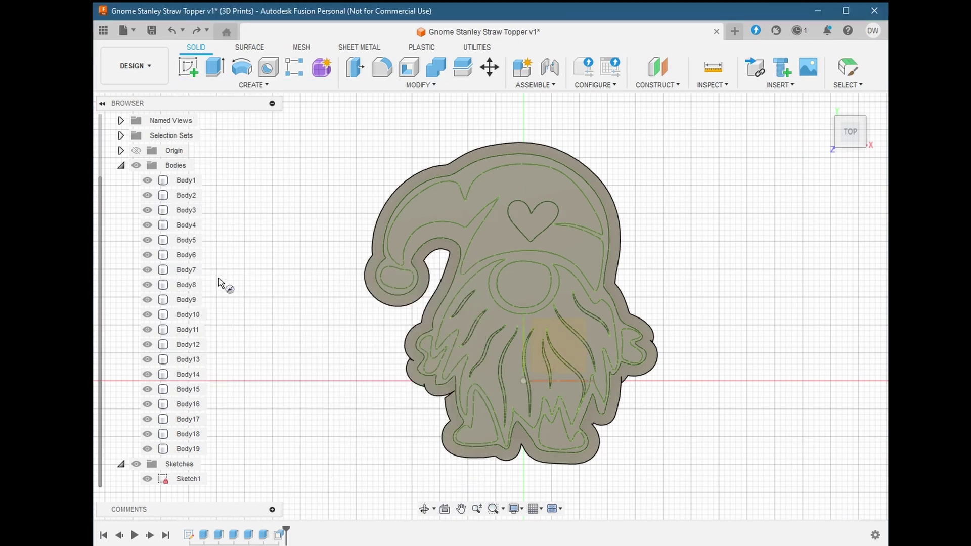
pyautogui.click(848, 145)
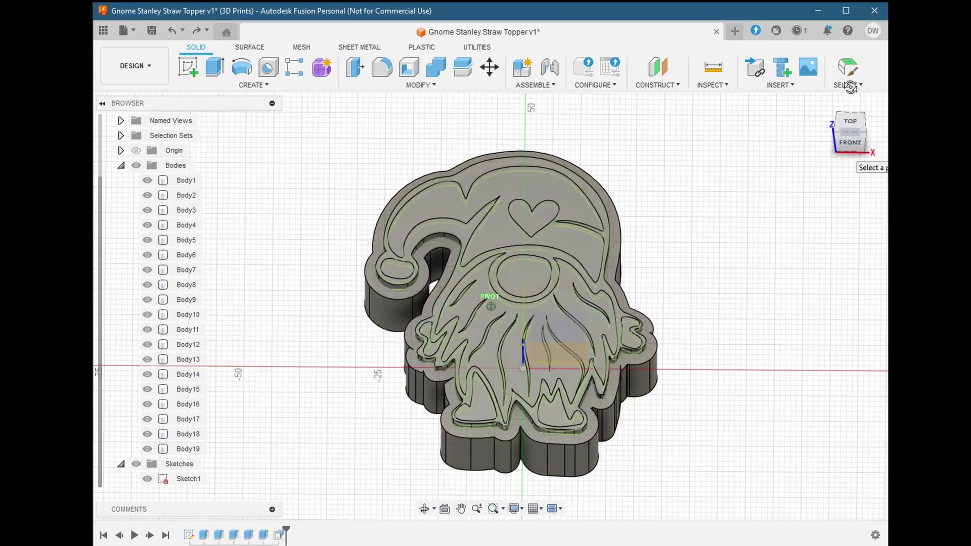
pyautogui.click(569, 258)
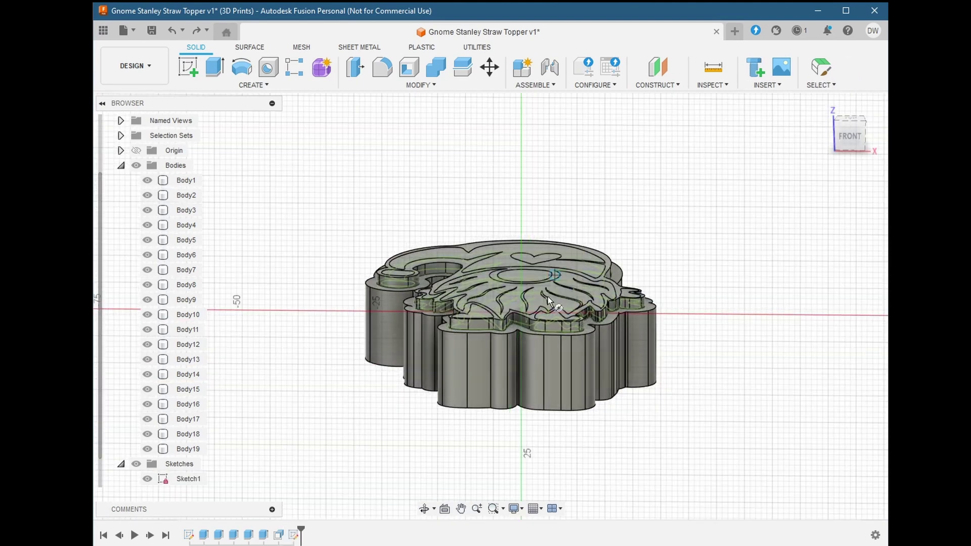
pyautogui.click(849, 139)
pyautogui.click(850, 127)
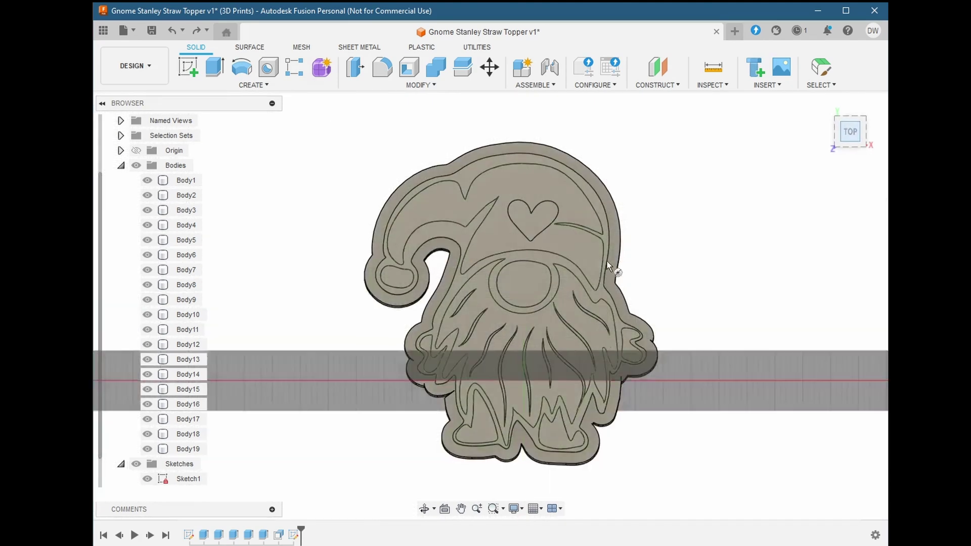
pyautogui.click(526, 379)
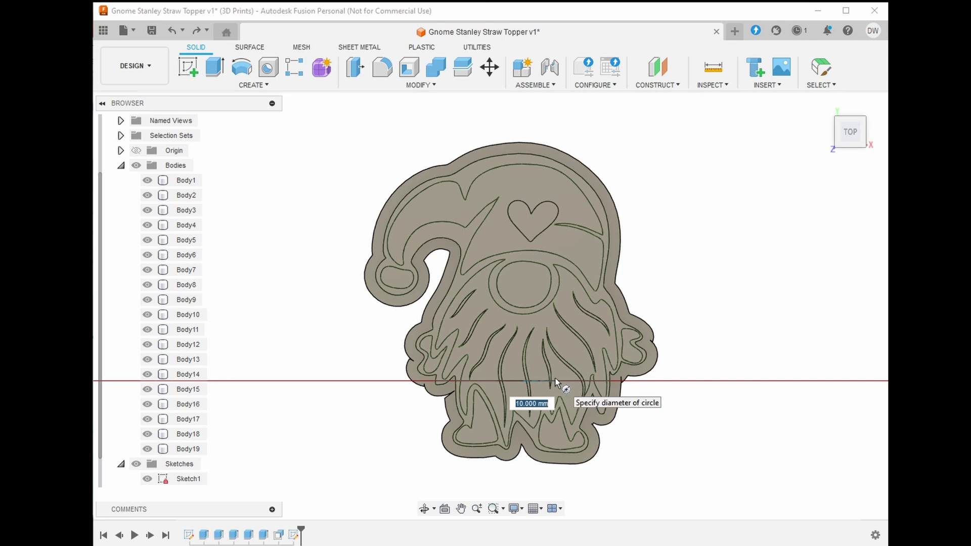
pyautogui.write('1')
pyautogui.press('Return')
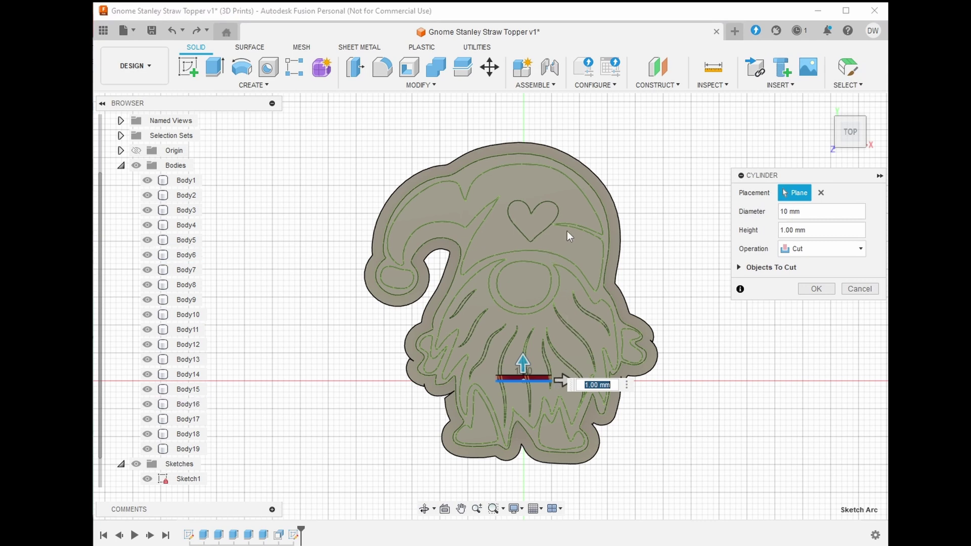
# Give the cylinder a height of 80 mm and create it as a new body.
pyautogui.write('80')
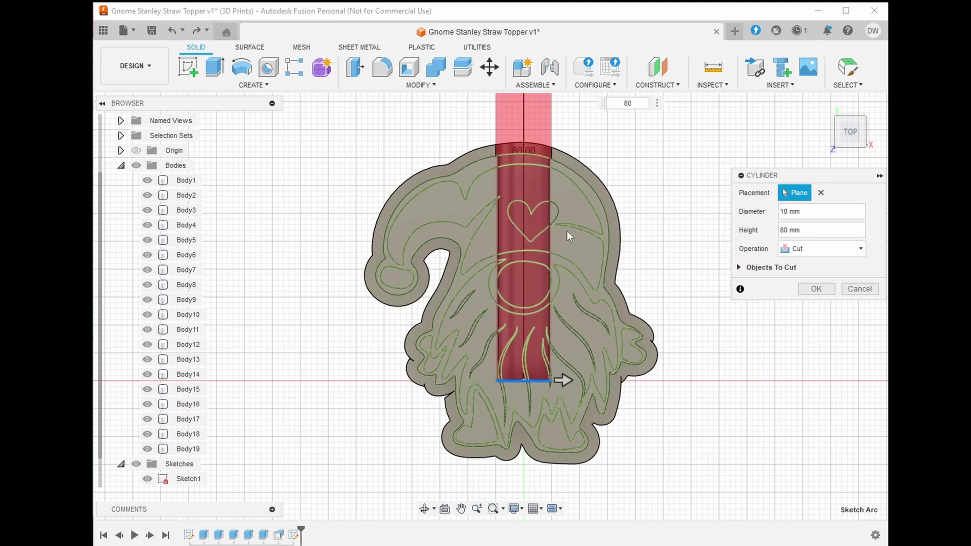
pyautogui.click(799, 250)
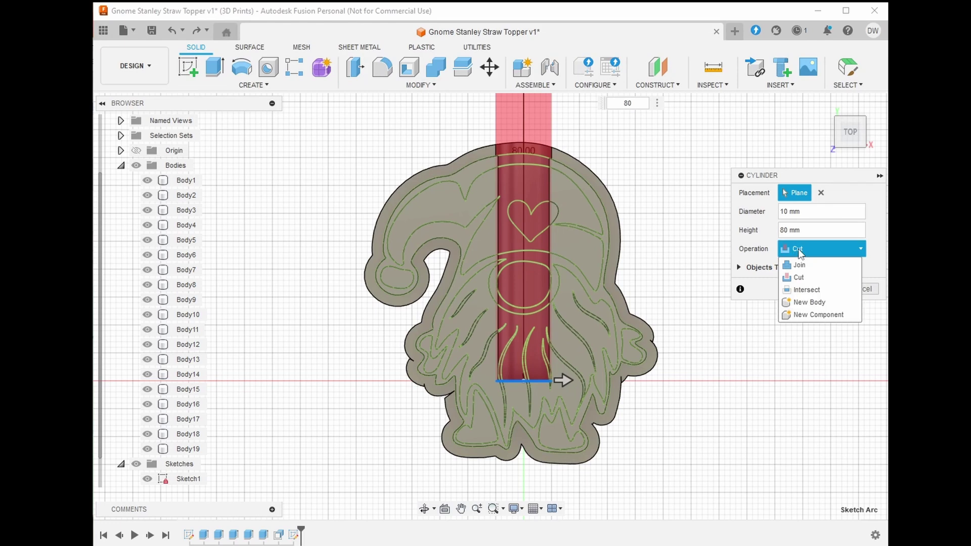
pyautogui.click(804, 303)
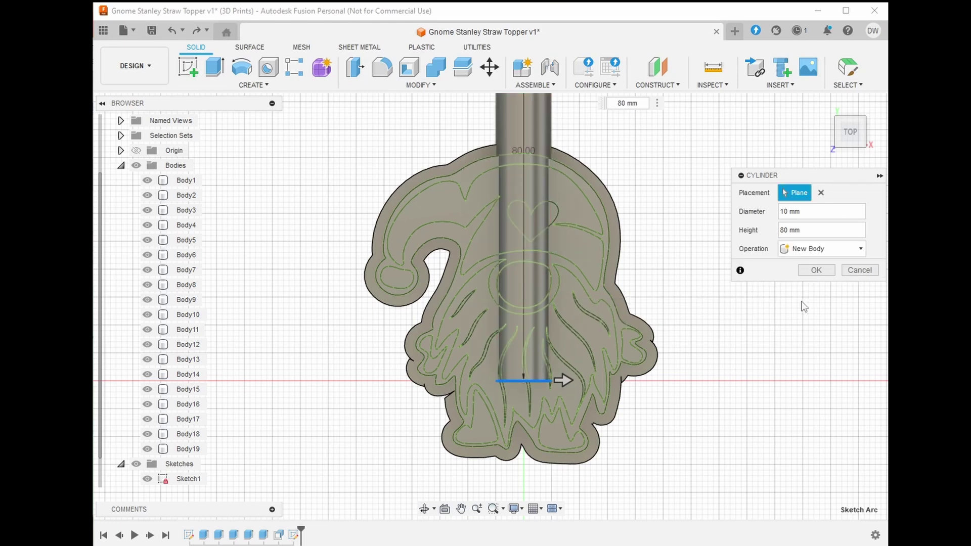
pyautogui.click(817, 272)
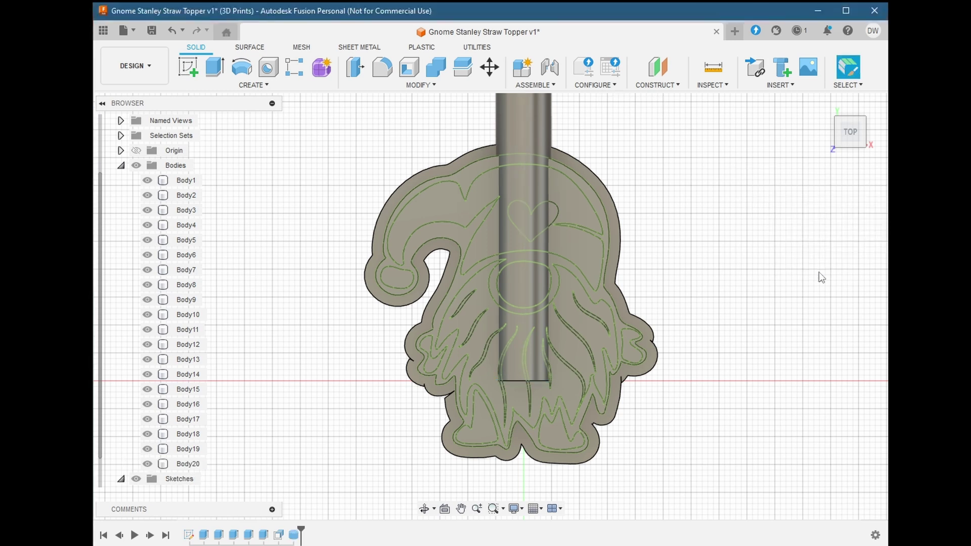
# Move the straw cylinder body -19 mm along Y so it extends past the gnome's feet.
pyautogui.click(180, 466)
pyautogui.rightClick(180, 466)
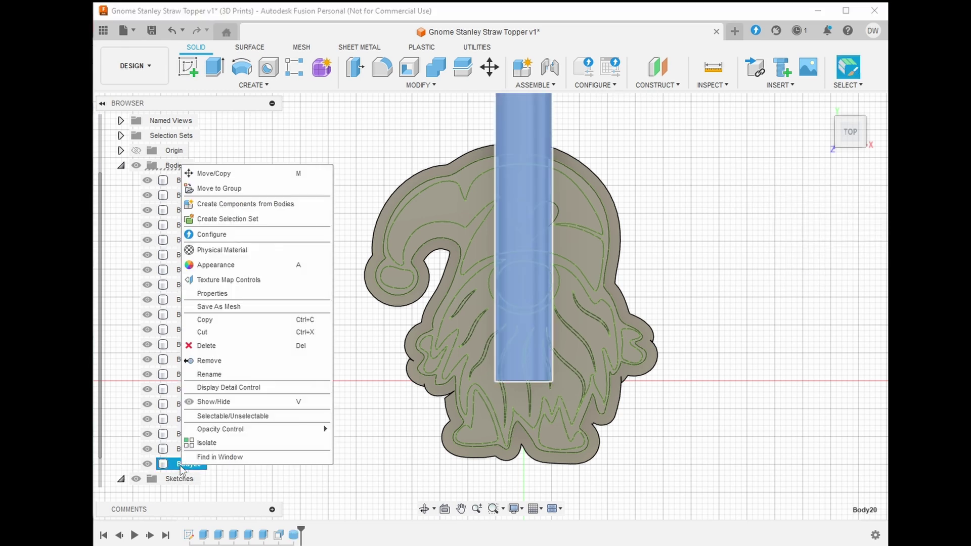
pyautogui.click(251, 179)
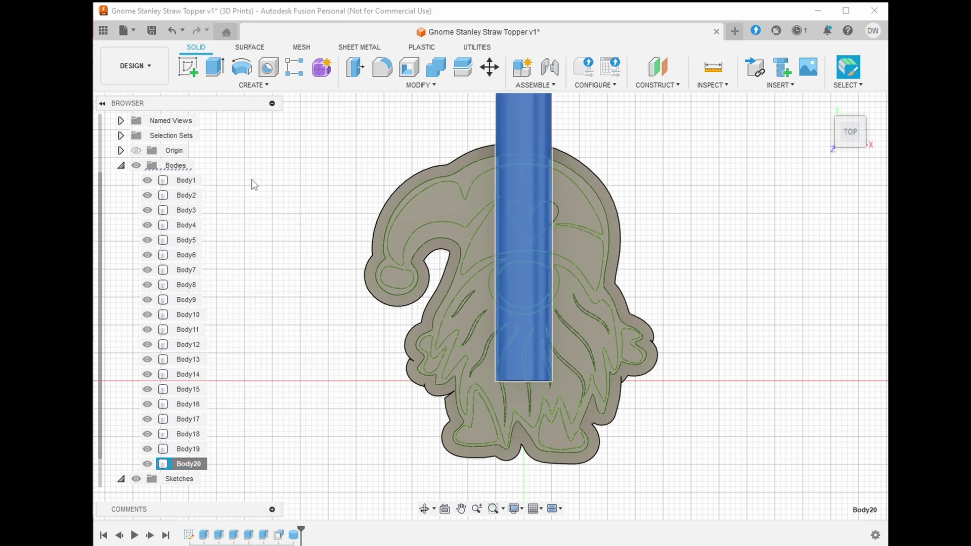
pyautogui.moveTo(495, 344); pyautogui.dragTo(498, 455)
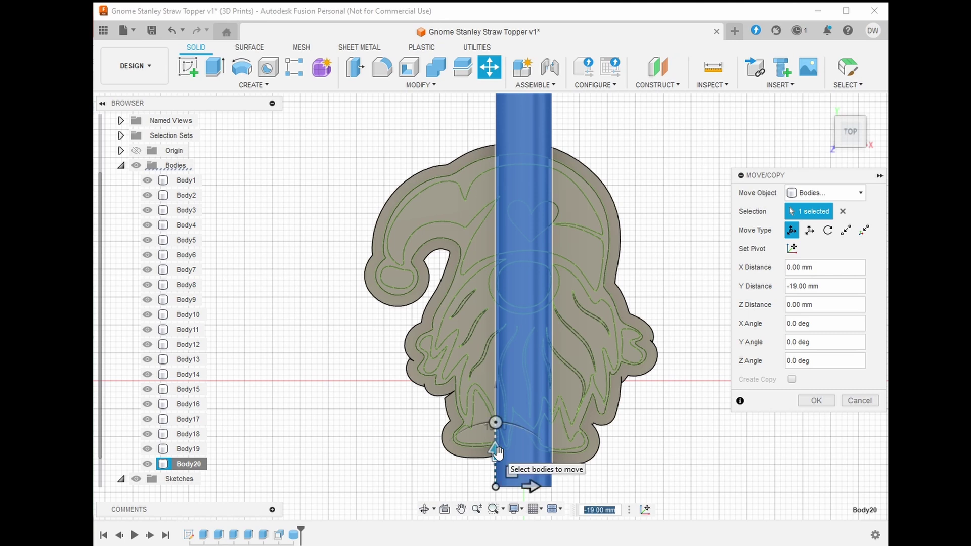
# Move the straw cylinder -7 mm along Z into the thickness of the backing and apply the move.
pyautogui.click(834, 161)
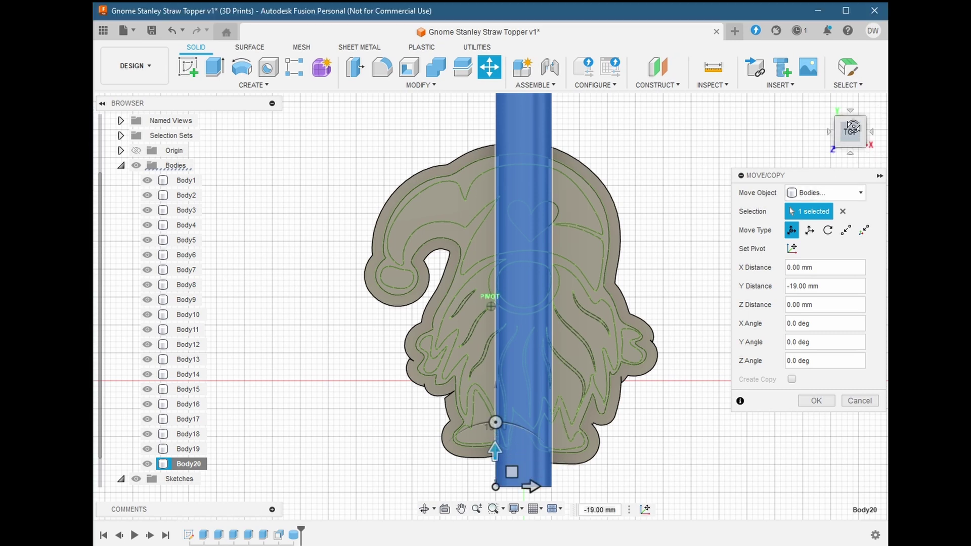
pyautogui.moveTo(850, 133); pyautogui.dragTo(851, 146)
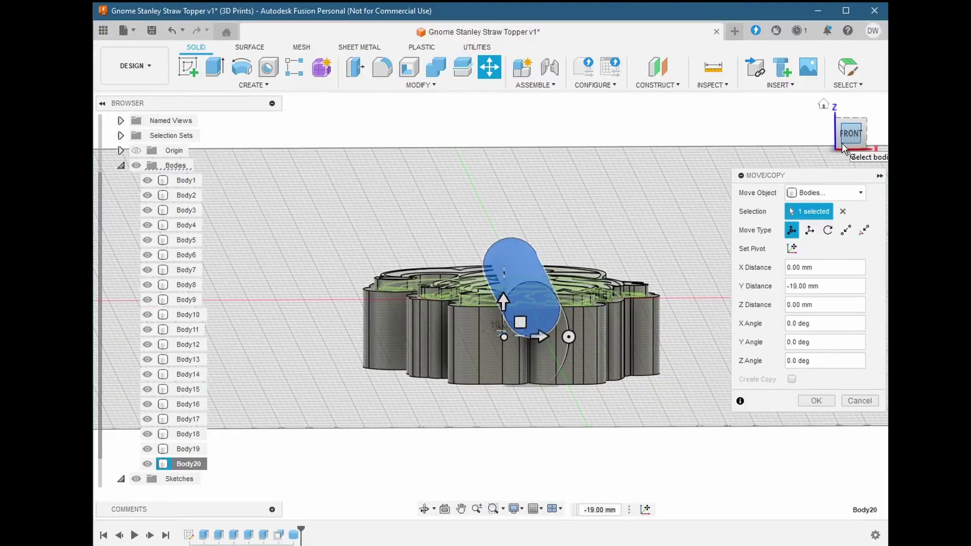
pyautogui.click(852, 144)
pyautogui.moveTo(494, 283); pyautogui.dragTo(495, 322)
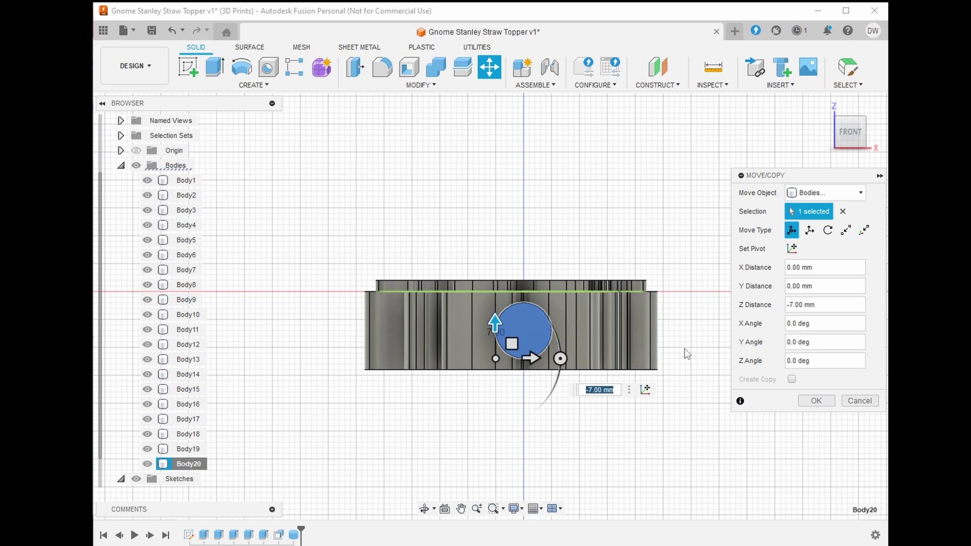
pyautogui.click(817, 401)
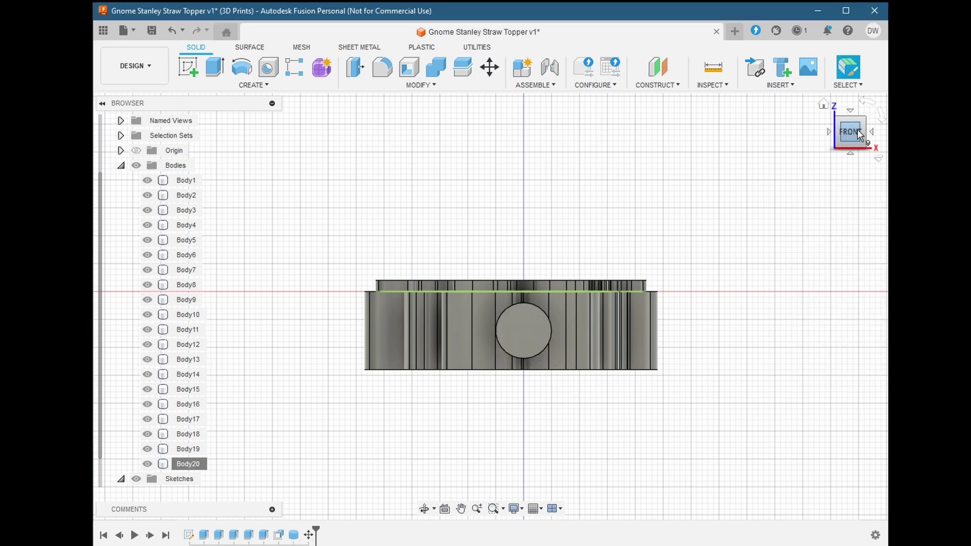
# Cut the straw hole with Combine, using the backing as target body and the cylinder as tool body, without keeping the tool.
pyautogui.moveTo(860, 134); pyautogui.dragTo(859, 164)
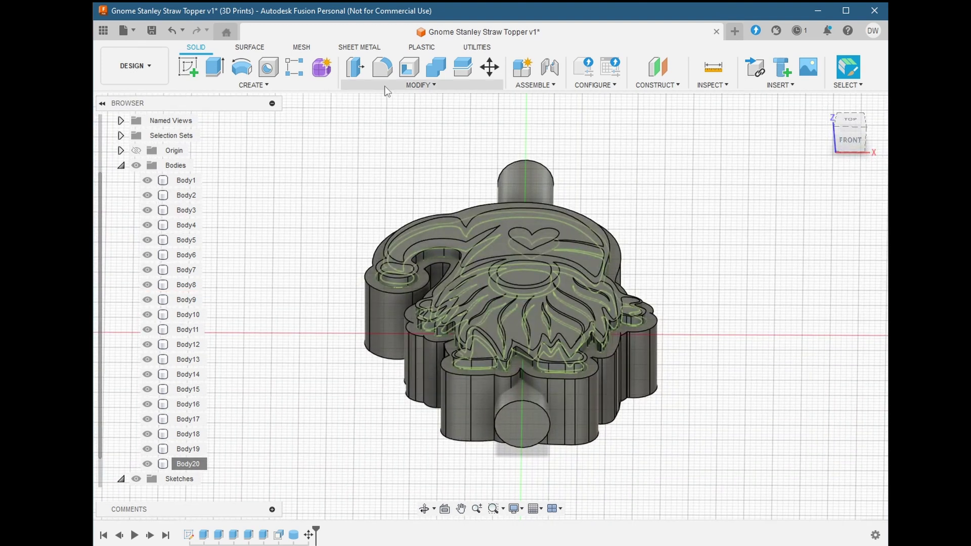
pyautogui.click(436, 68)
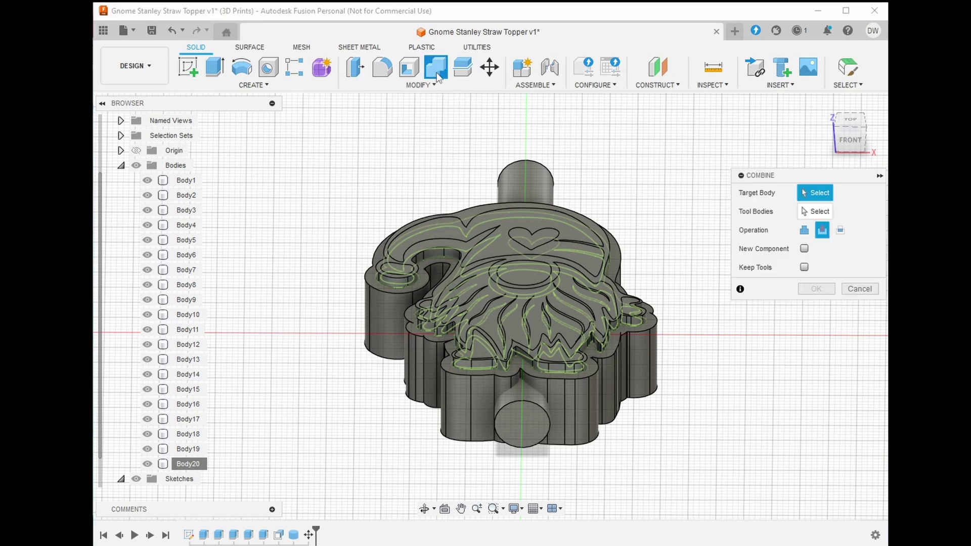
pyautogui.click(568, 395)
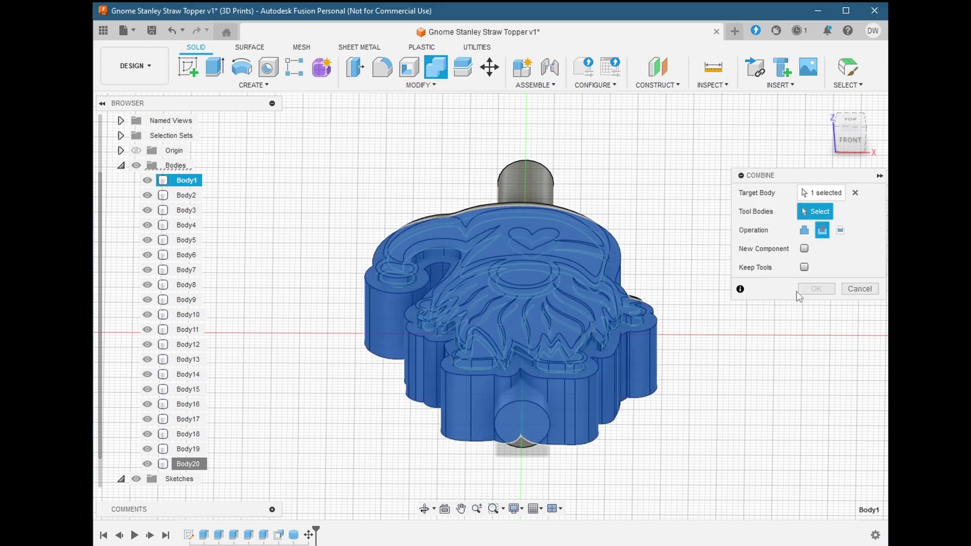
pyautogui.click(554, 185)
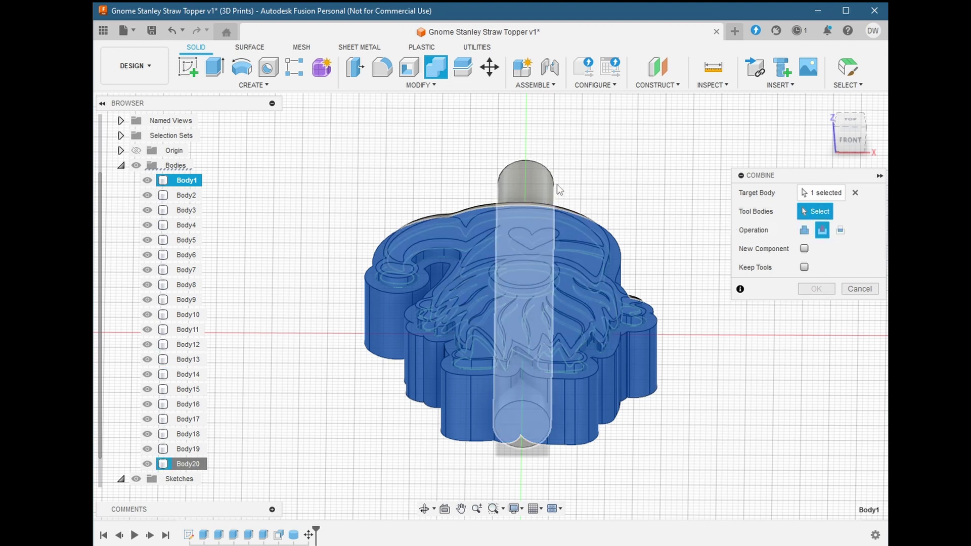
pyautogui.click(543, 184)
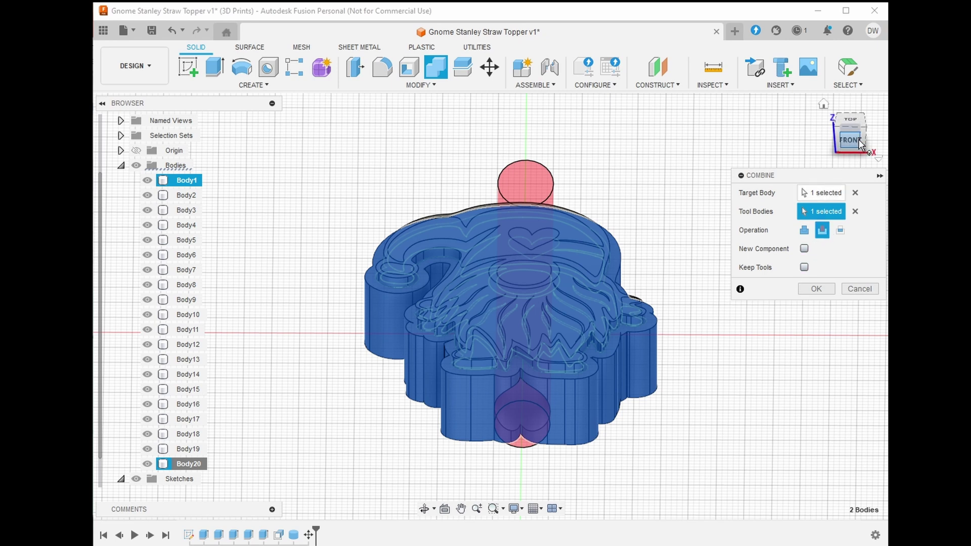
pyautogui.moveTo(851, 137); pyautogui.dragTo(840, 123)
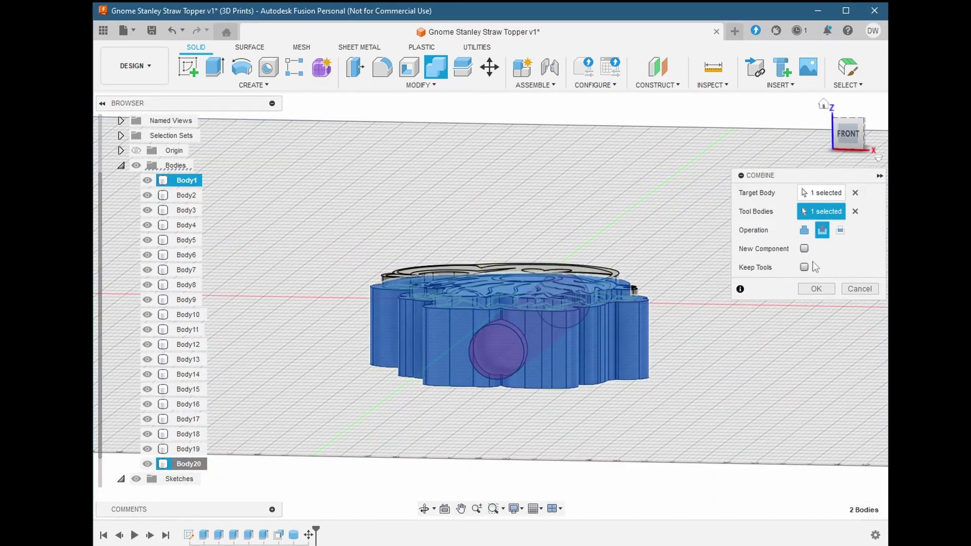
pyautogui.click(814, 290)
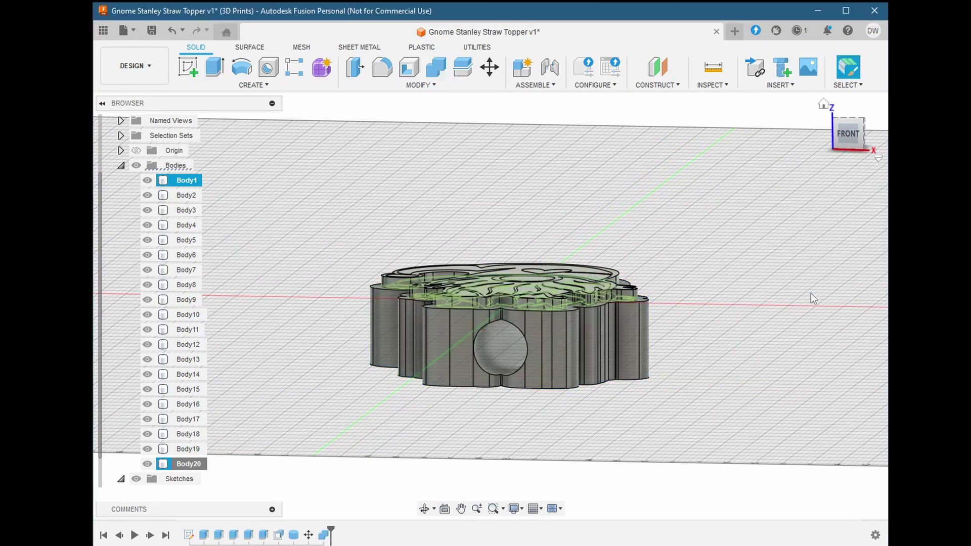
# Start exporting the design to a local file and set the export type to STL Files (*.stl).
pyautogui.click(849, 133)
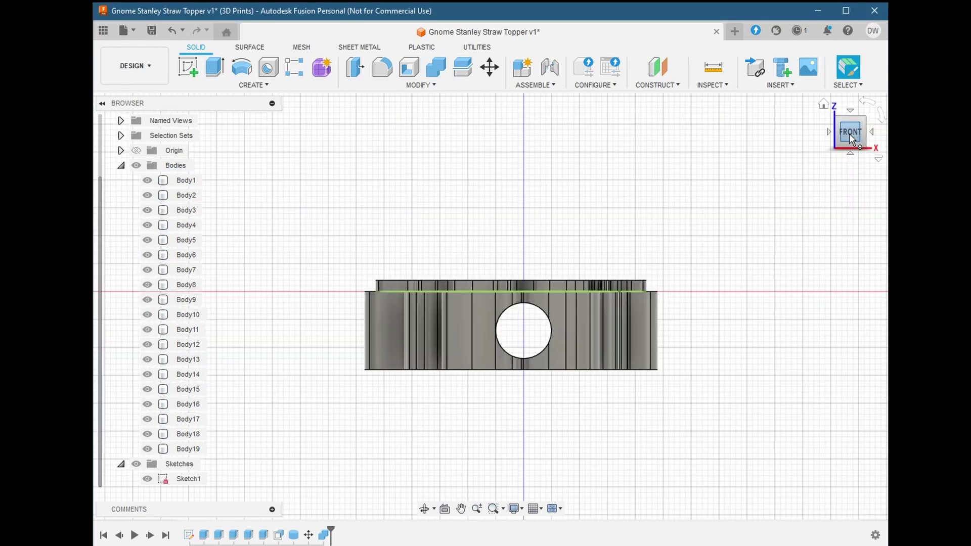
pyautogui.moveTo(851, 137); pyautogui.dragTo(856, 178)
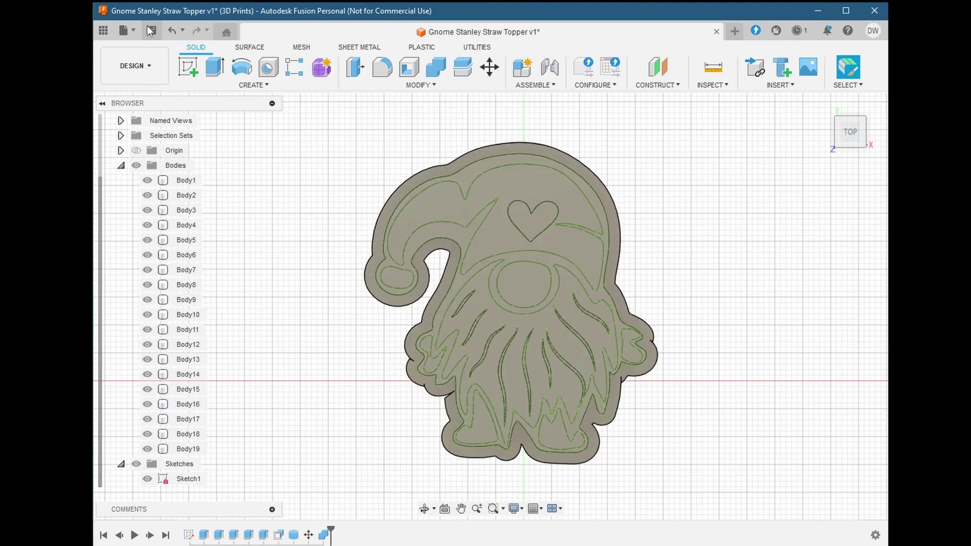
pyautogui.click(134, 30)
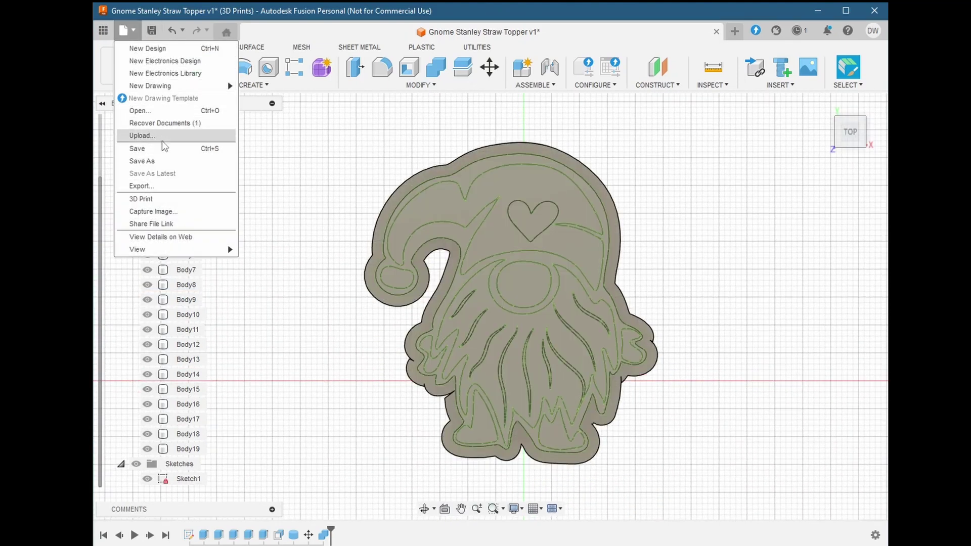
pyautogui.click(166, 187)
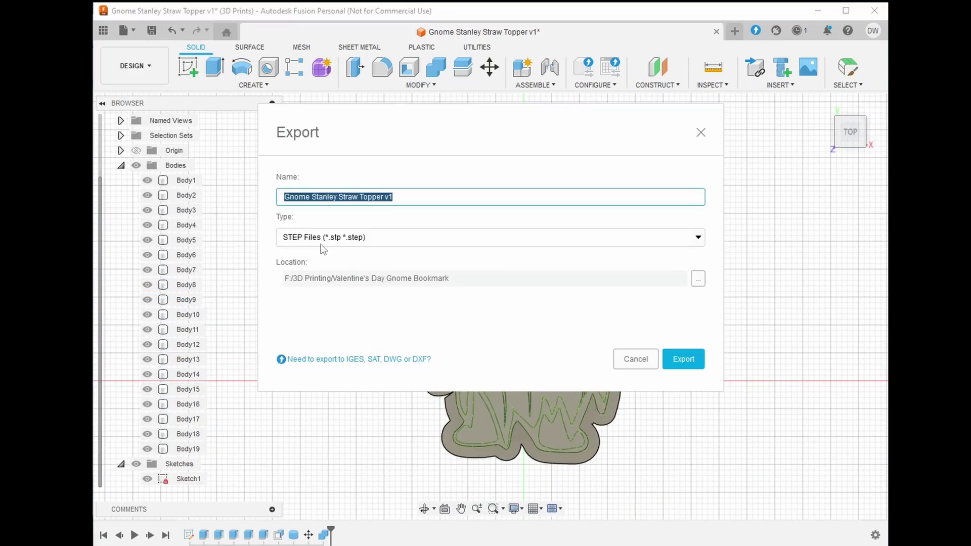
pyautogui.click(465, 236)
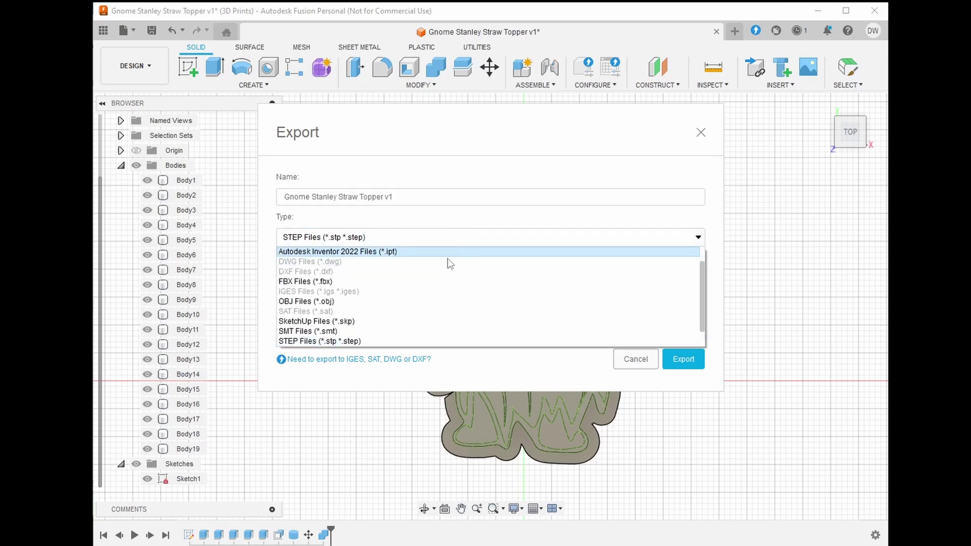
pyautogui.scroll(-1, 435, 303)
pyautogui.click(434, 331)
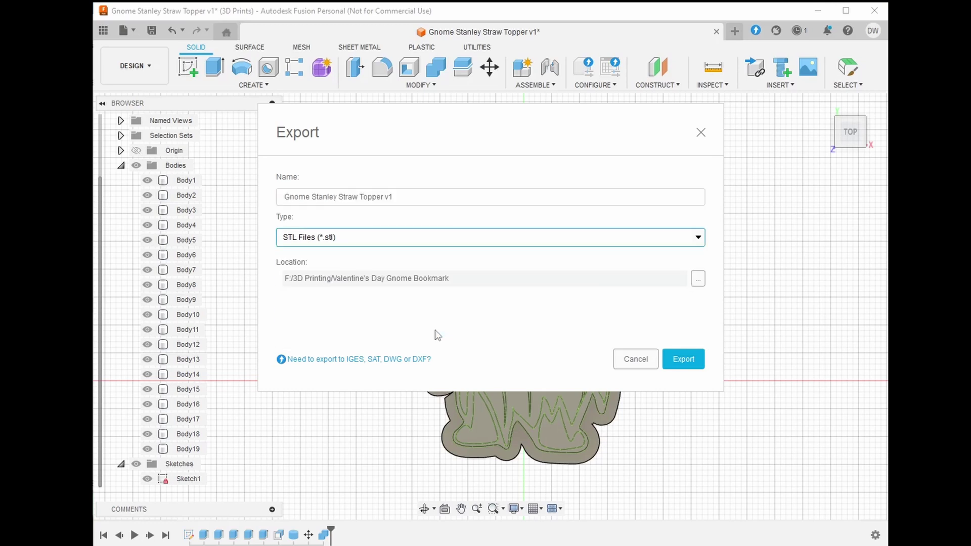
# Choose the Gnome Straw Topper folder in 3D Printing as the save location and export the STL file.
pyautogui.click(699, 283)
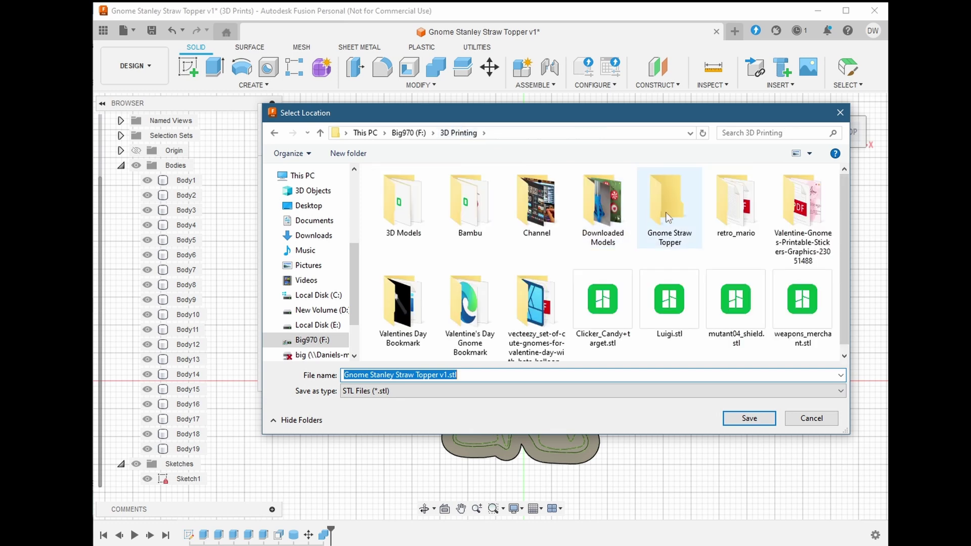
pyautogui.doubleClick(666, 216)
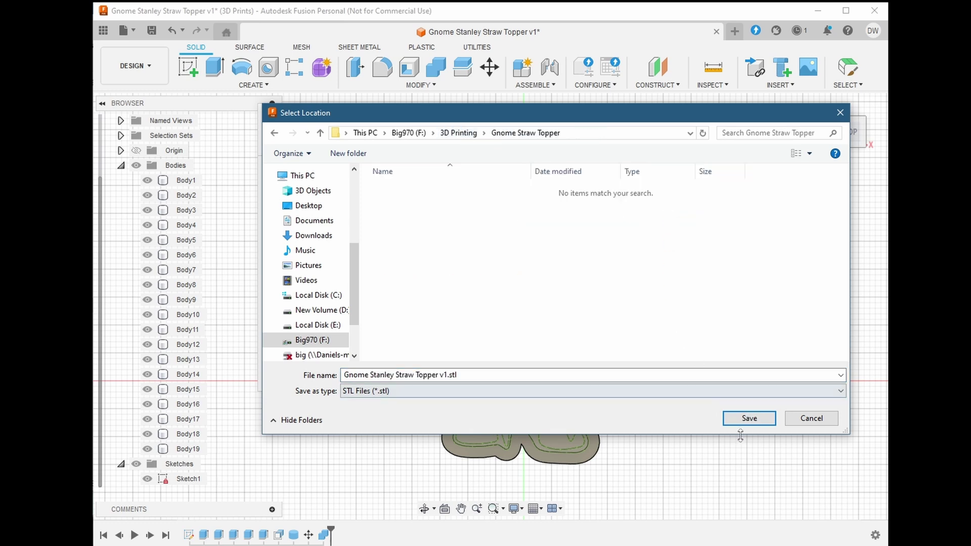
pyautogui.click(750, 418)
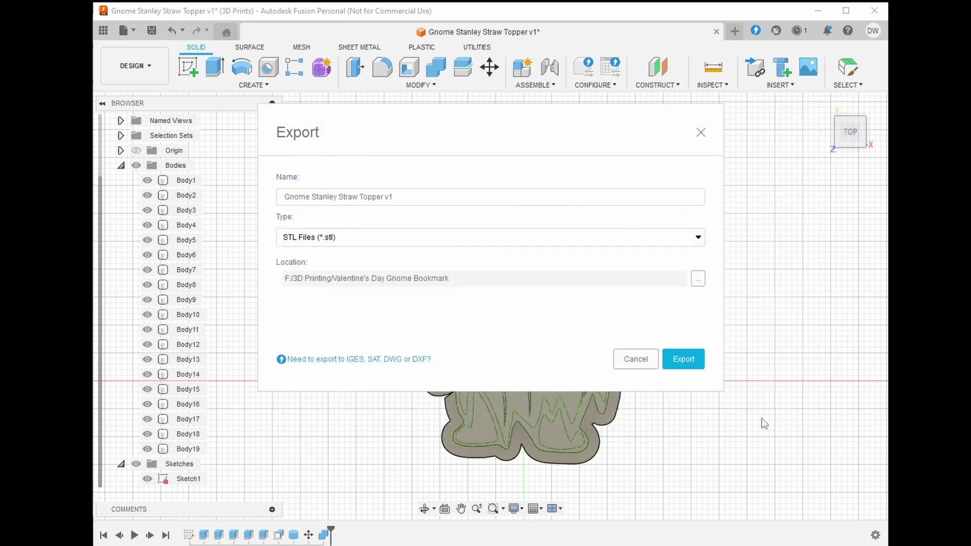
pyautogui.click(701, 361)
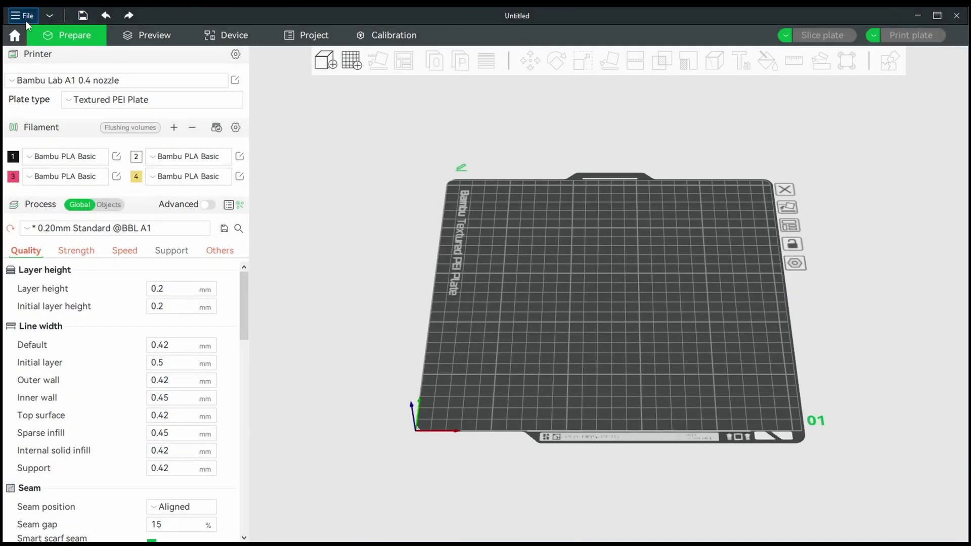
# In Bambu Studio, import Gnome Stanley Straw Topper v1.stl from the Gnome Straw Topper folder onto the plate.
pyautogui.click(24, 21)
pyautogui.moveTo(117, 105)
pyautogui.click(202, 103)
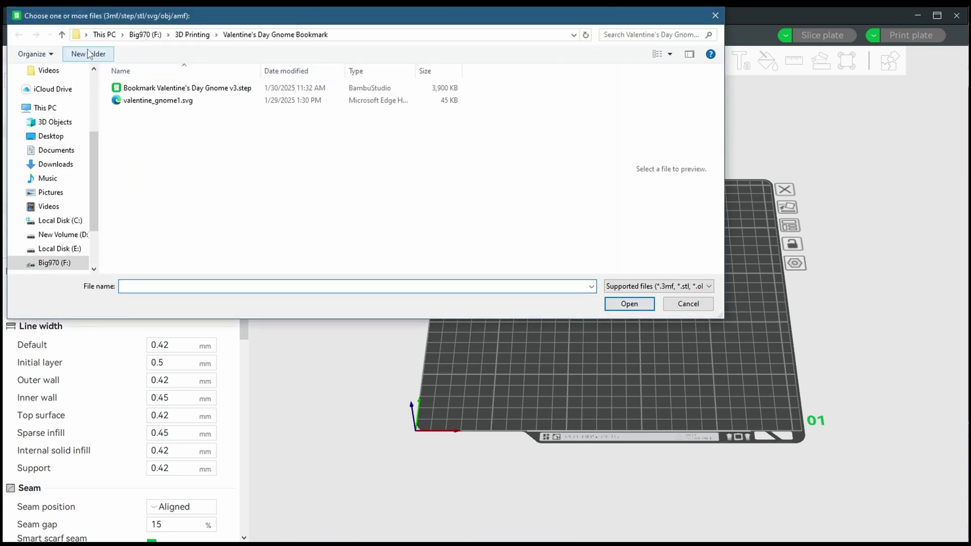
pyautogui.click(62, 35)
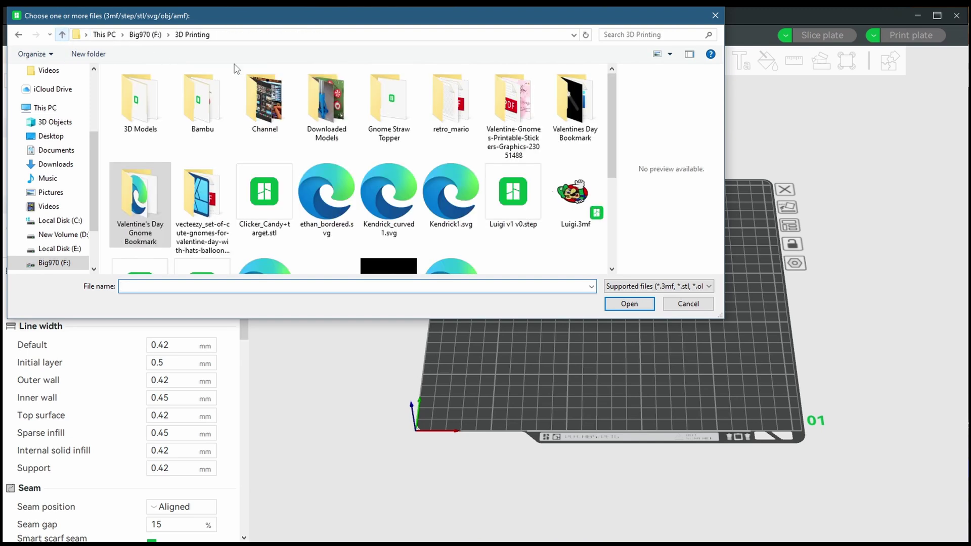
pyautogui.doubleClick(404, 111)
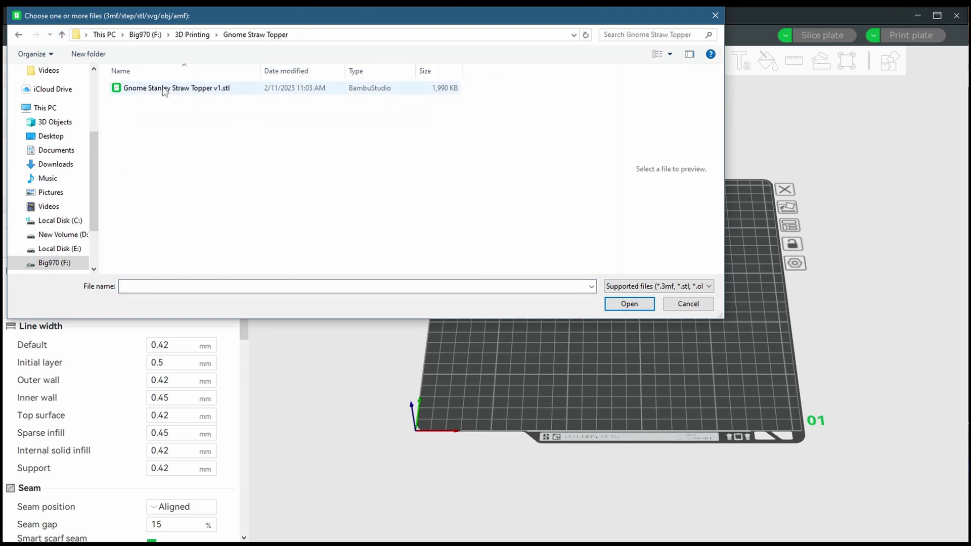
pyautogui.doubleClick(163, 90)
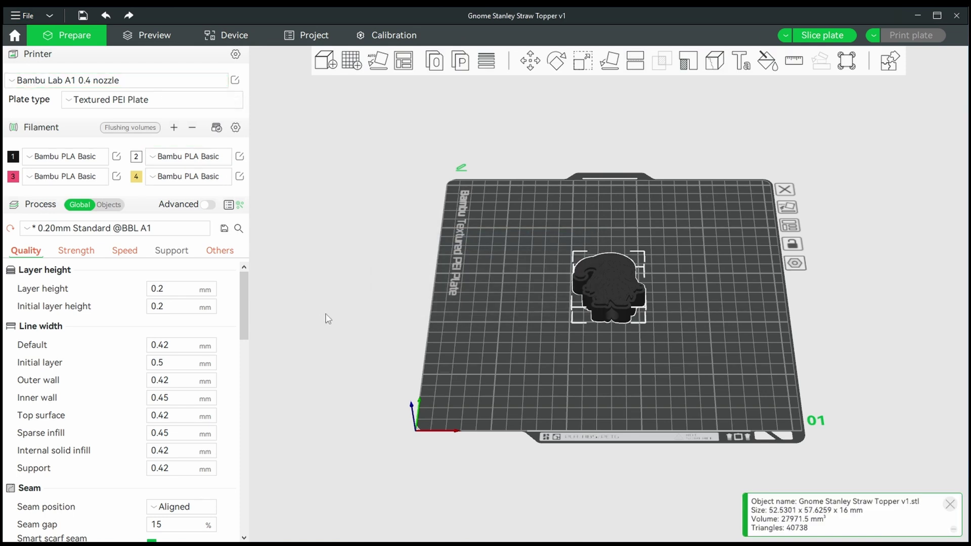
# Start Color Painting on the gnome and fill the hat's pompom and the beard with white filament 2.
pyautogui.moveTo(837, 273); pyautogui.dragTo(838, 305)
pyautogui.scroll(6, 663, 314)
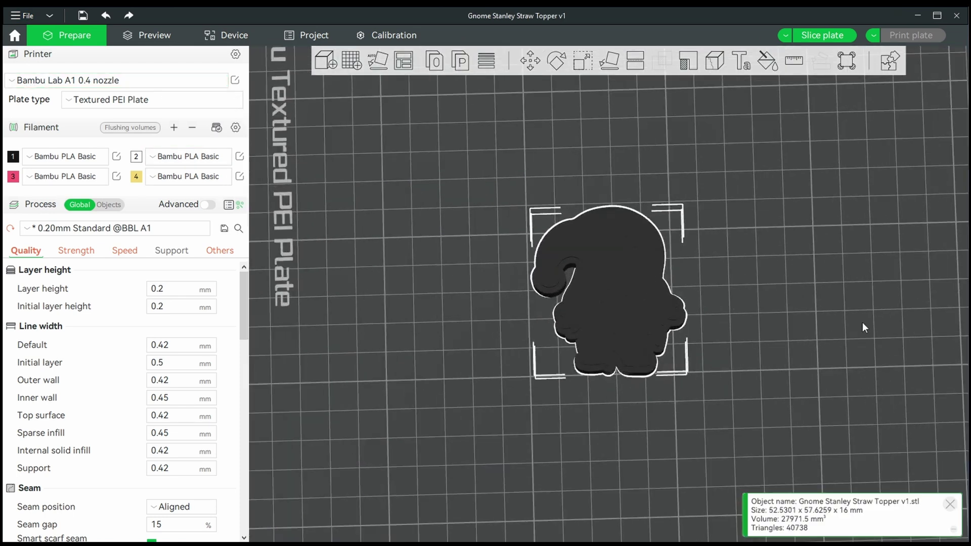
pyautogui.scroll(-2, 801, 347)
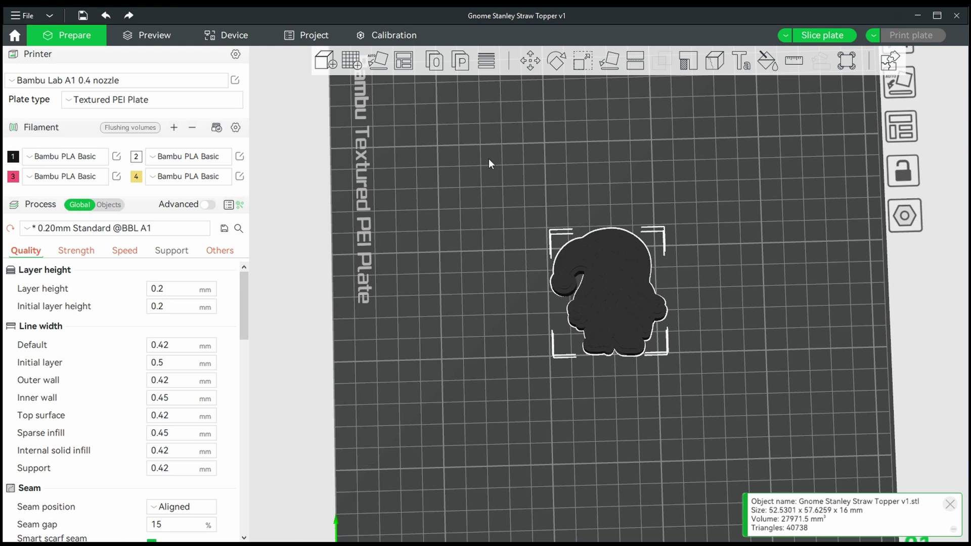
pyautogui.click(769, 61)
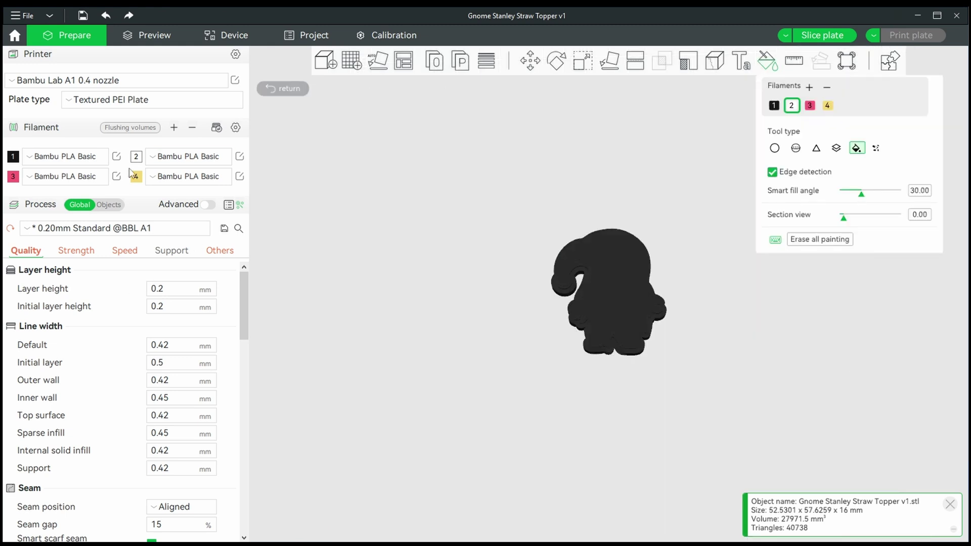
pyautogui.click(112, 205)
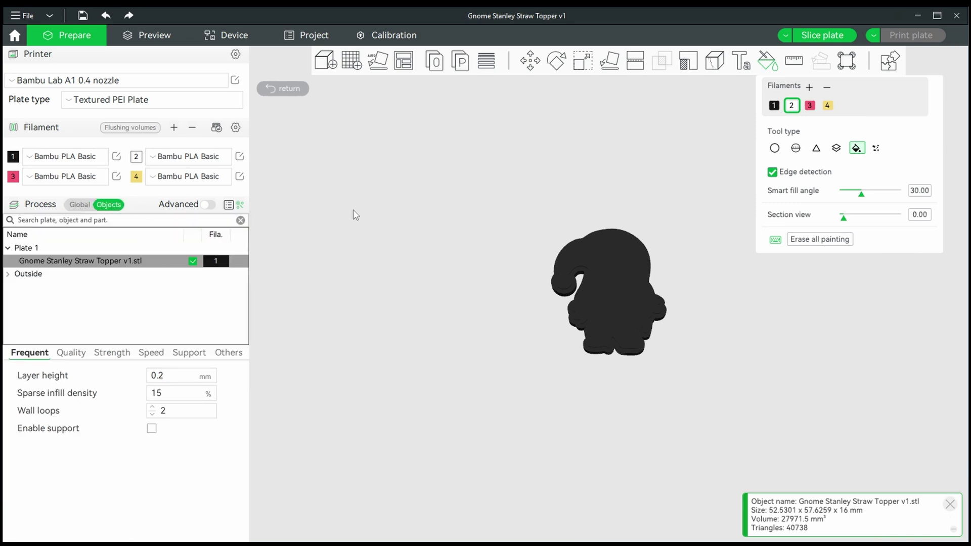
pyautogui.scroll(4, 452, 256)
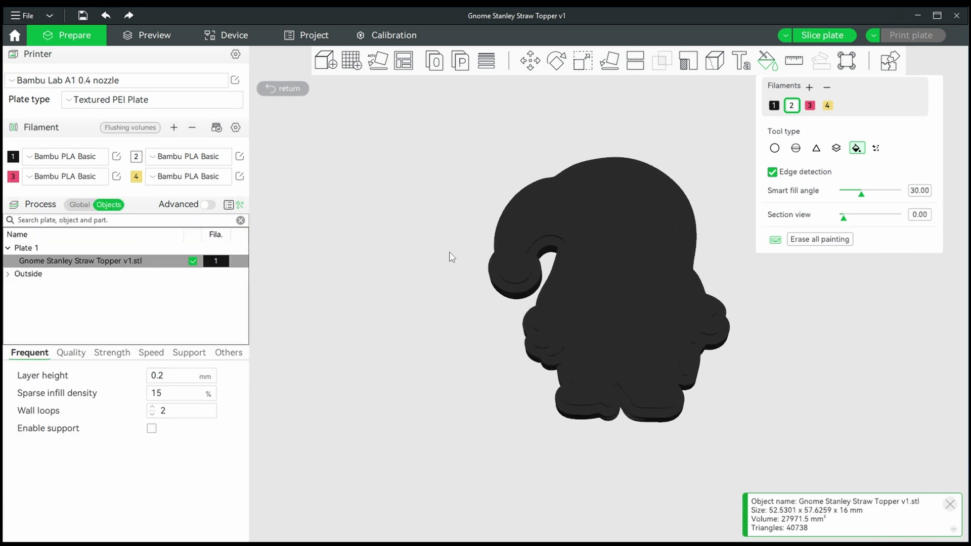
pyautogui.click(519, 269)
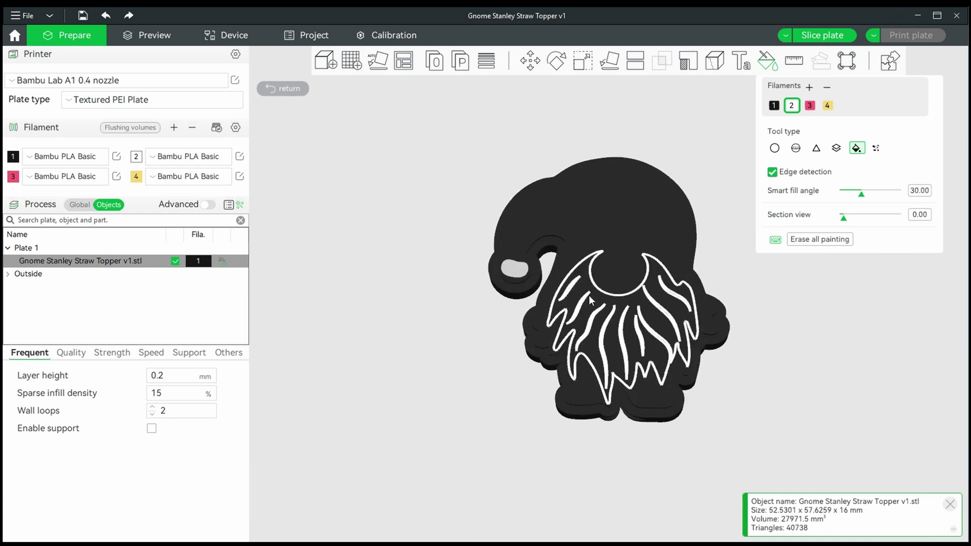
pyautogui.click(591, 296)
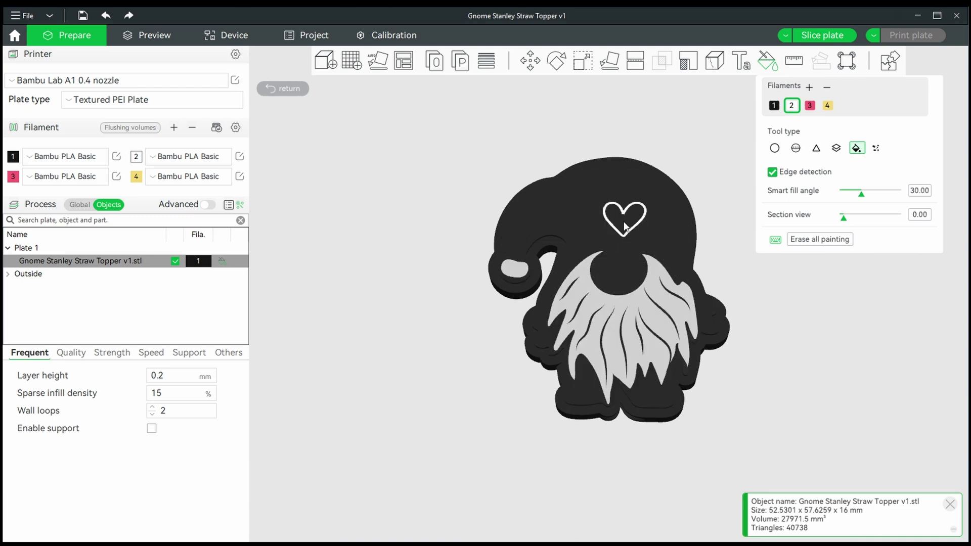
# Fill the hat's heart with white filament 2, and the hat, nose and both hands with pink-red filament 3.
pyautogui.click(626, 226)
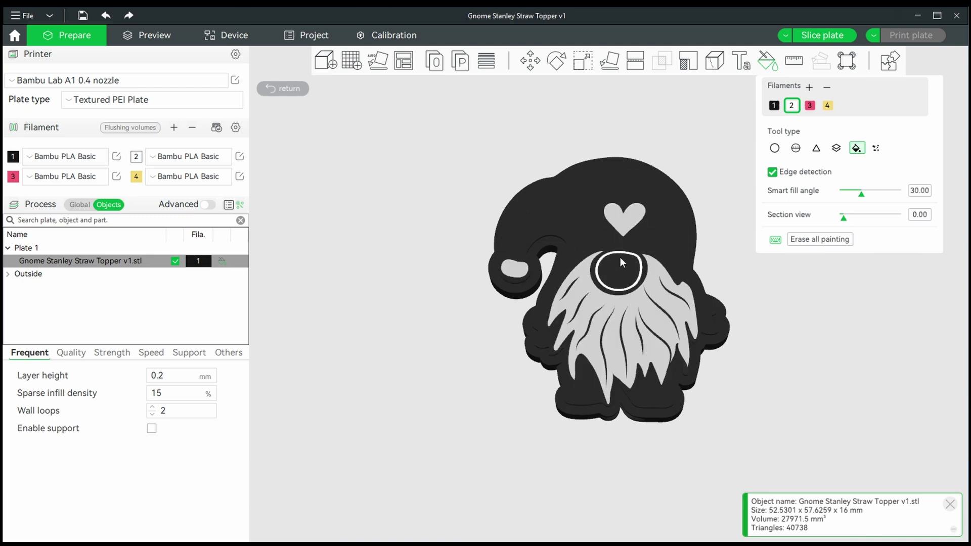
pyautogui.click(809, 107)
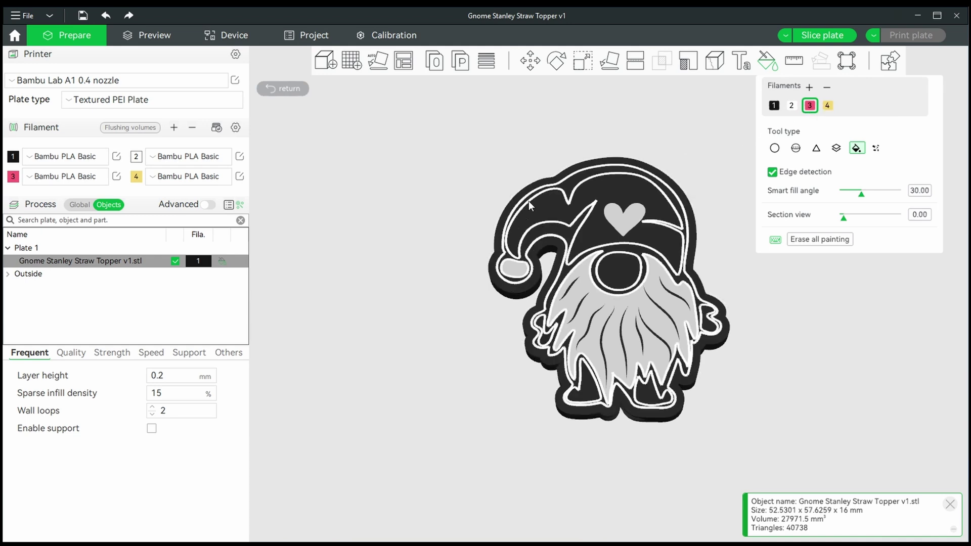
pyautogui.click(542, 209)
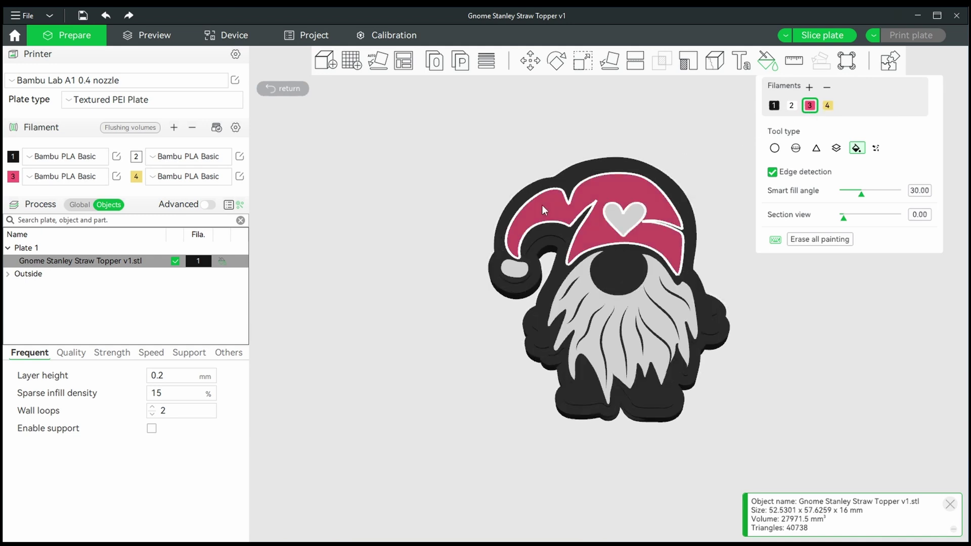
pyautogui.click(617, 266)
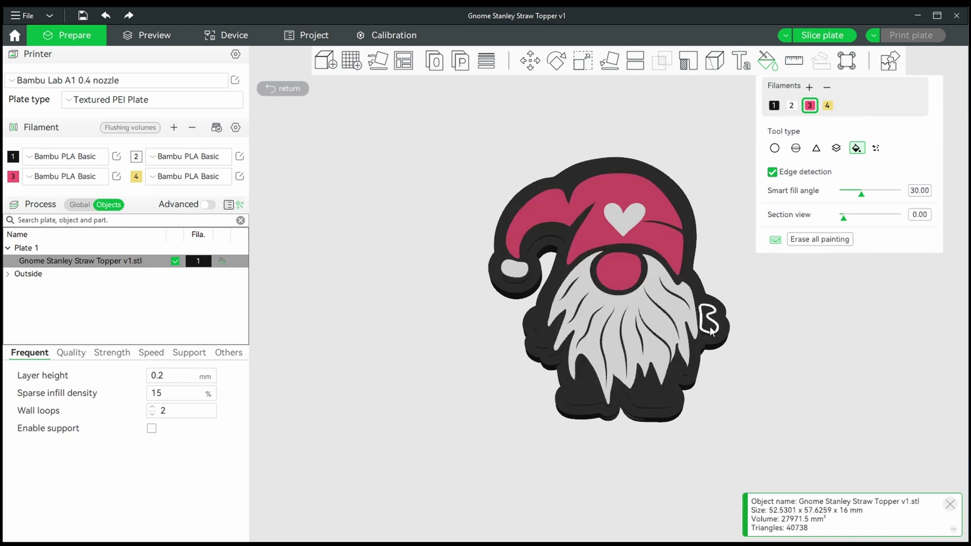
pyautogui.click(710, 323)
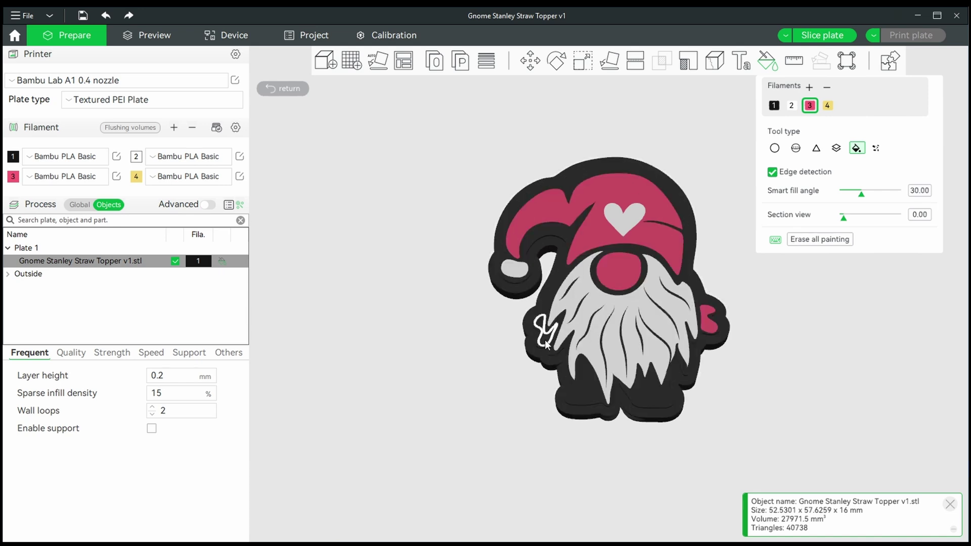
pyautogui.click(545, 342)
# Fill both of the gnome's boots with yellow filament 4 and finish the color painting.
pyautogui.click(827, 106)
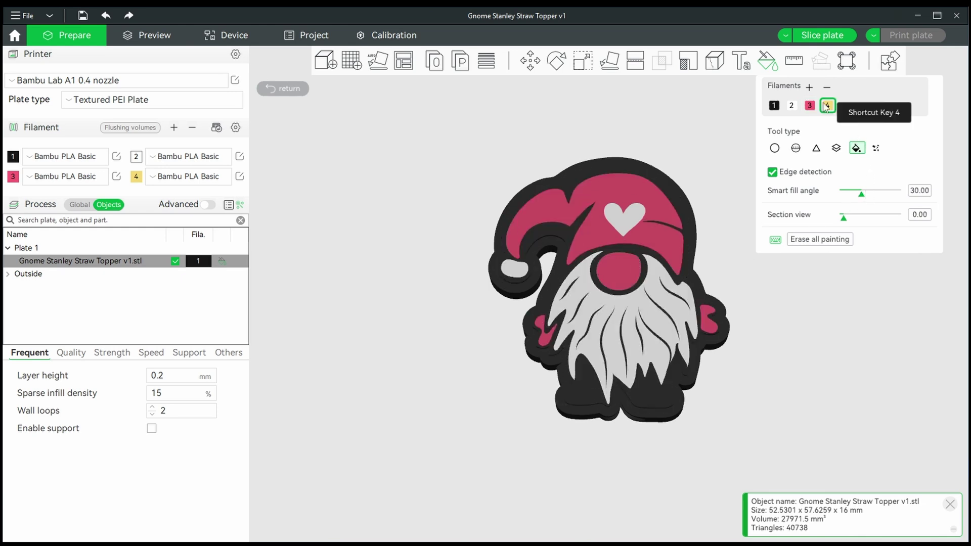
pyautogui.click(583, 392)
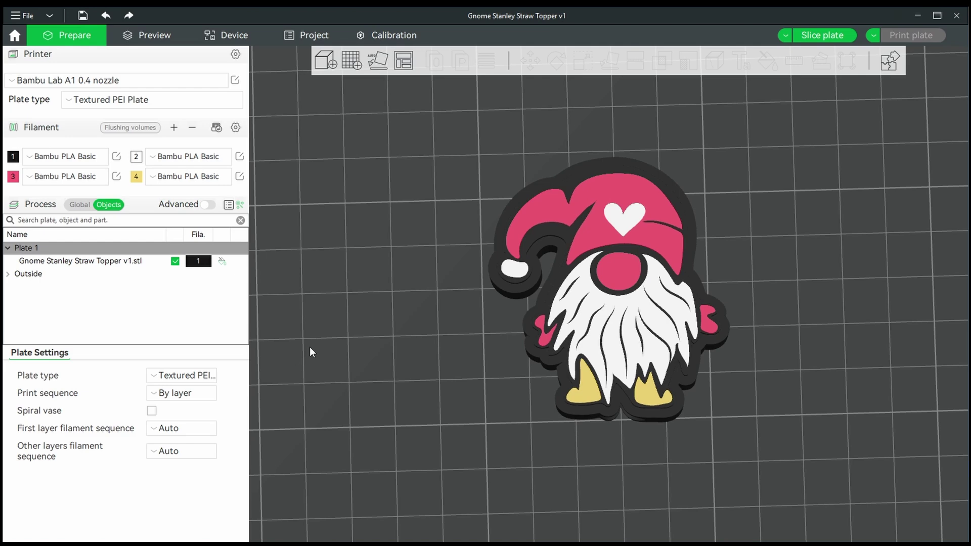
# Inspect the painted gnome on the plate at an angle and open its sliced print preview.
pyautogui.moveTo(310, 352); pyautogui.dragTo(339, 321)
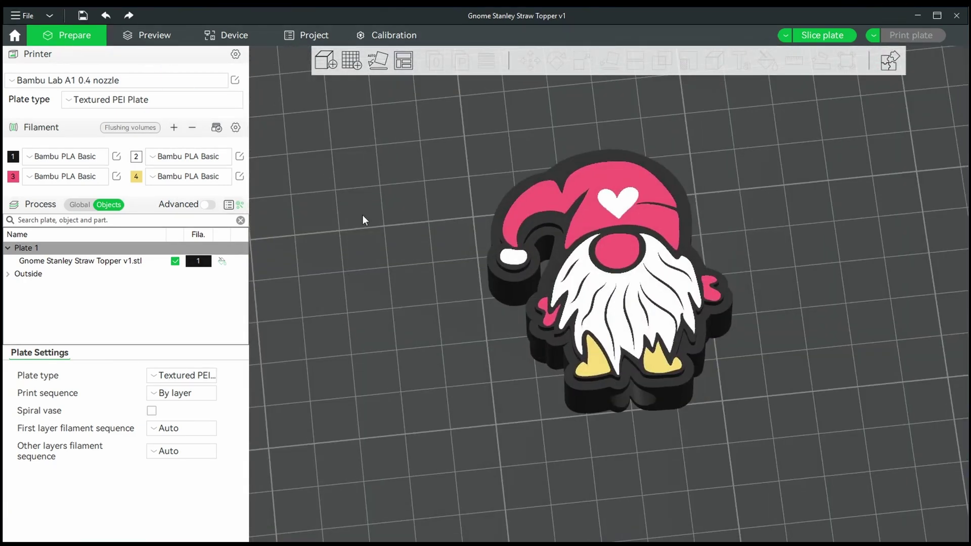
pyautogui.moveTo(363, 215); pyautogui.dragTo(360, 220)
pyautogui.click(150, 37)
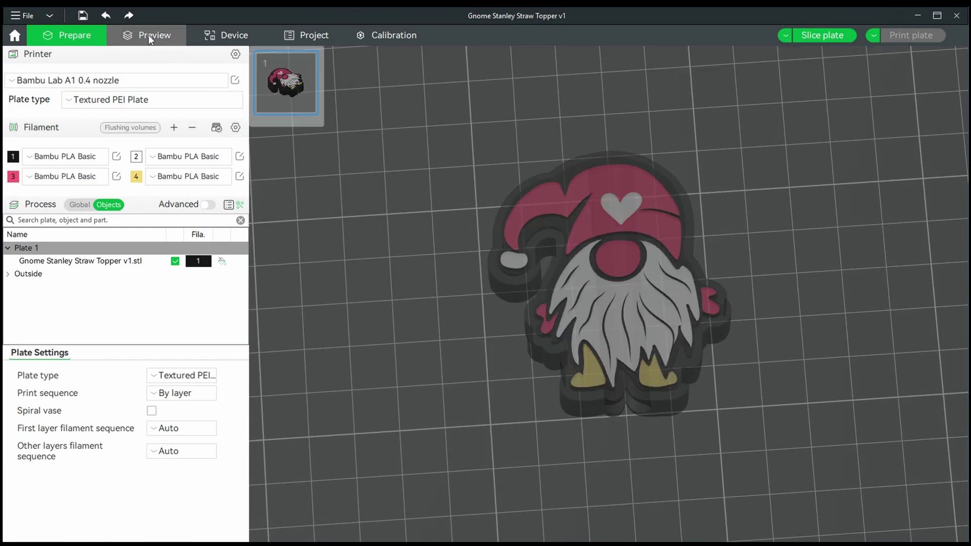